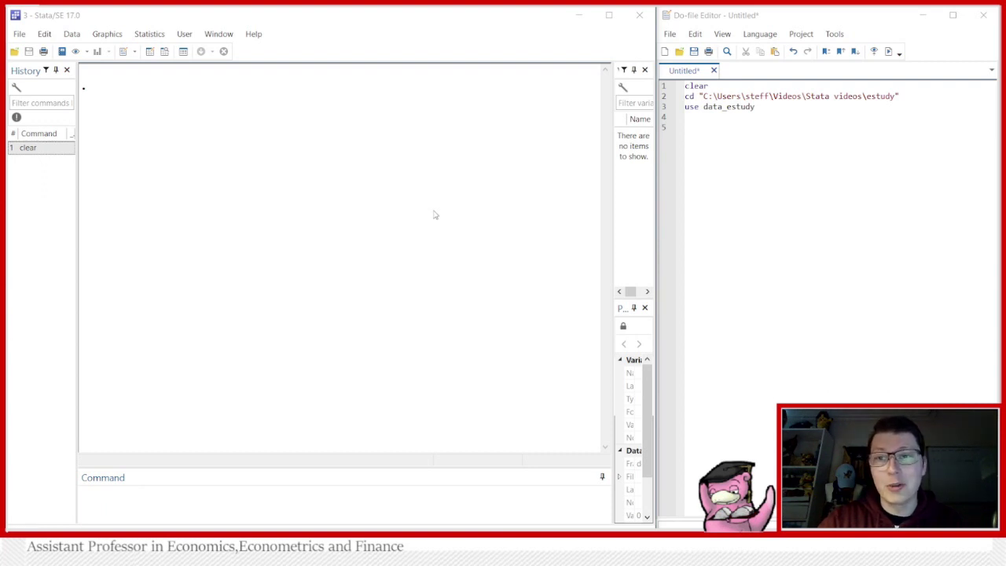
- Select the three setup lines: clear, cd to the estudy folder, and use data_estudy
{"action": "left_click_drag", "start_coordinate": [778, 108], "coordinate": [681, 88]}
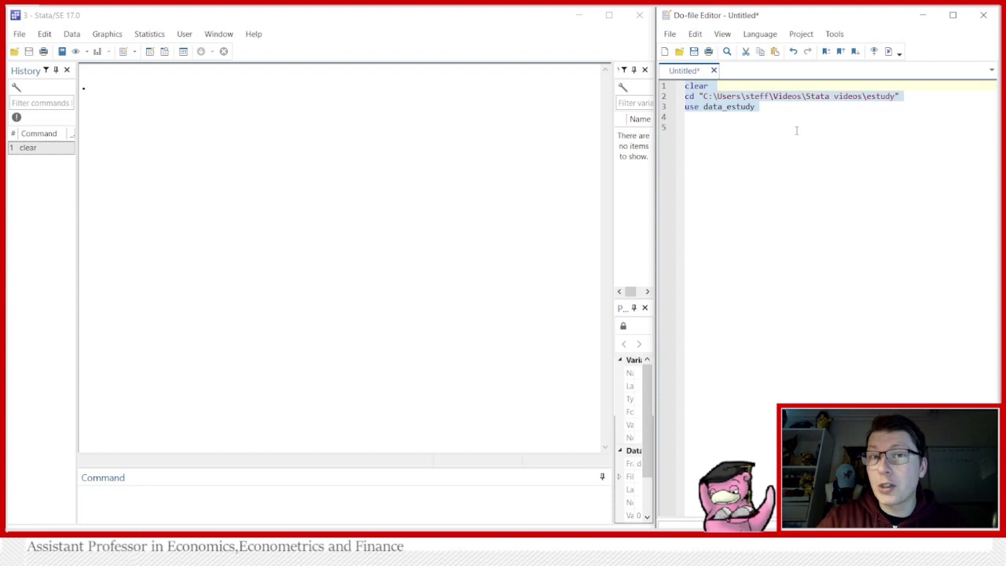
- Run the selected setup lines to load data_estudy, then view it in the Data Editor's browse mode
{"action": "left_click", "coordinate": [889, 52]}
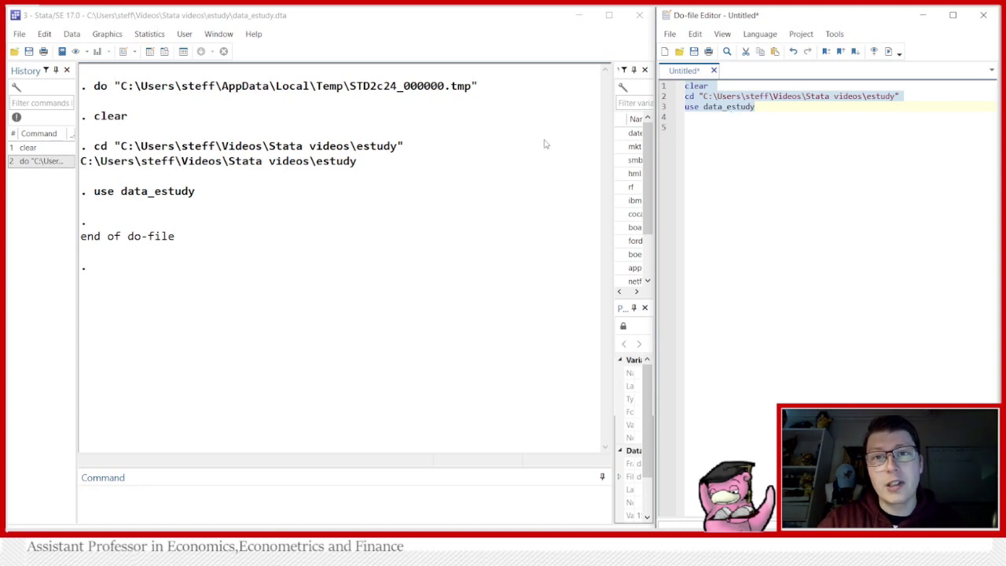
{"action": "left_click", "coordinate": [299, 184]}
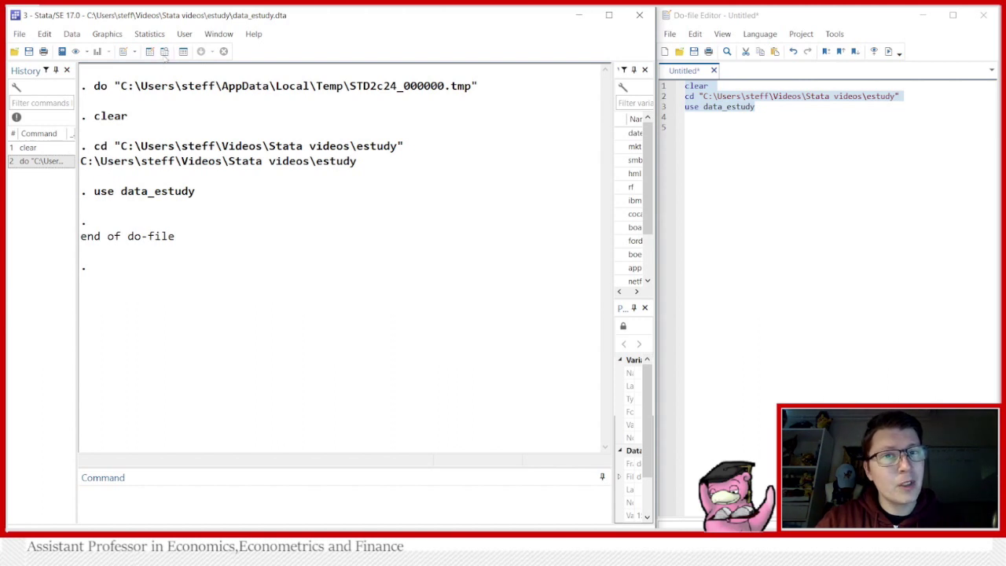
{"action": "left_click", "coordinate": [164, 51]}
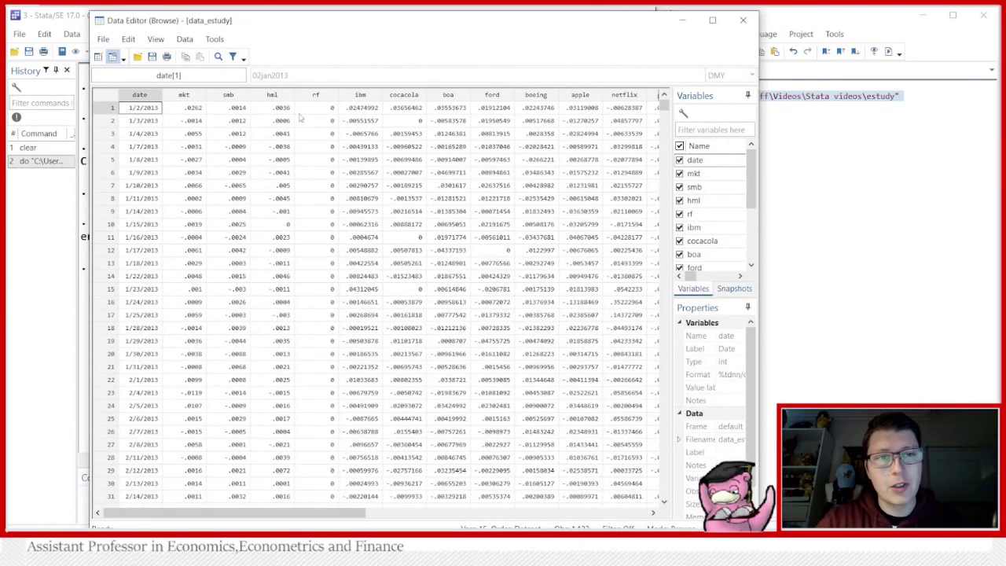
- Inspect the date, mkt, smb and hml columns and the ibm–netflix stock return columns
{"action": "left_click", "coordinate": [148, 139]}
{"action": "left_click", "coordinate": [147, 113]}
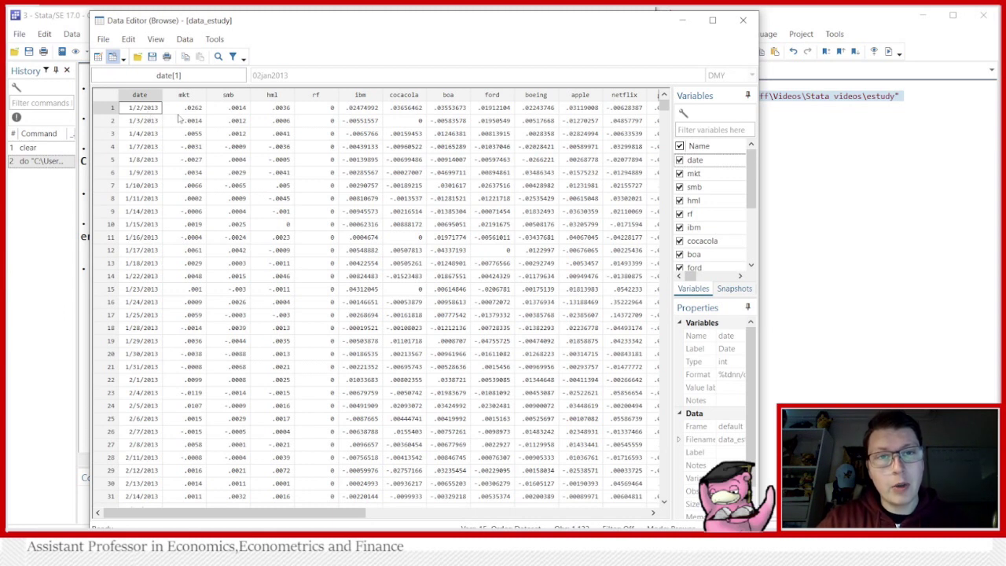
{"action": "left_click", "coordinate": [189, 113]}
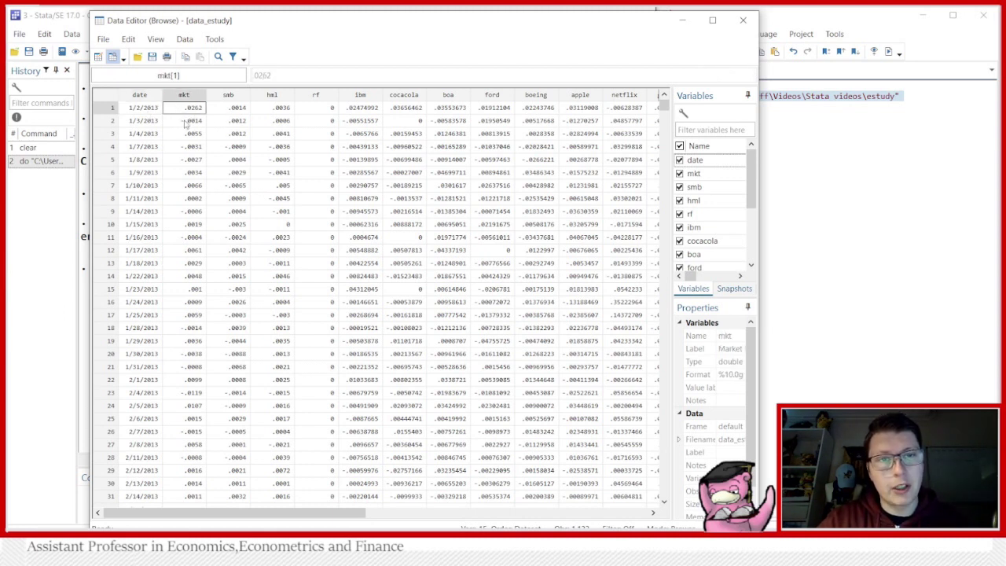
{"action": "left_click", "coordinate": [235, 122]}
{"action": "left_click", "coordinate": [279, 122]}
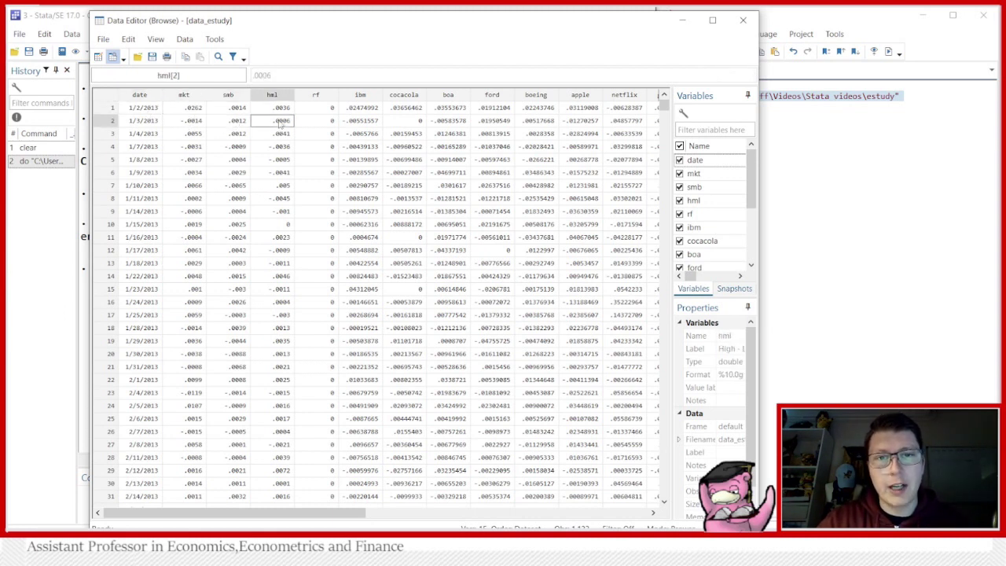
{"action": "left_click_drag", "start_coordinate": [365, 99], "coordinate": [640, 100]}
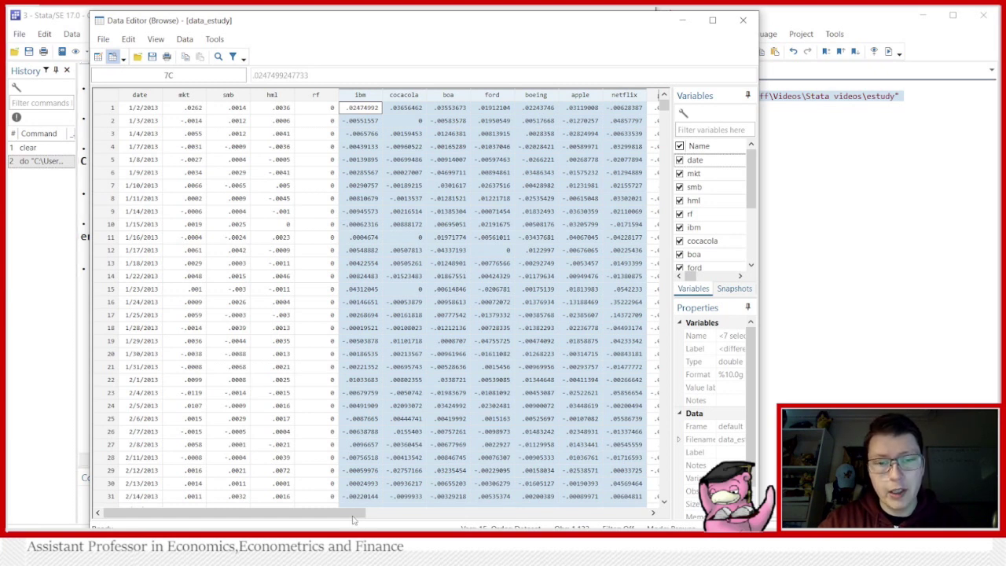
{"action": "mouse_move", "coordinate": [356, 519]}
{"action": "left_mouse_down"}
{"action": "mouse_move", "coordinate": [442, 516]}
{"action": "mouse_move", "coordinate": [353, 516]}
{"action": "left_mouse_up"}
{"action": "left_click", "coordinate": [463, 277]}
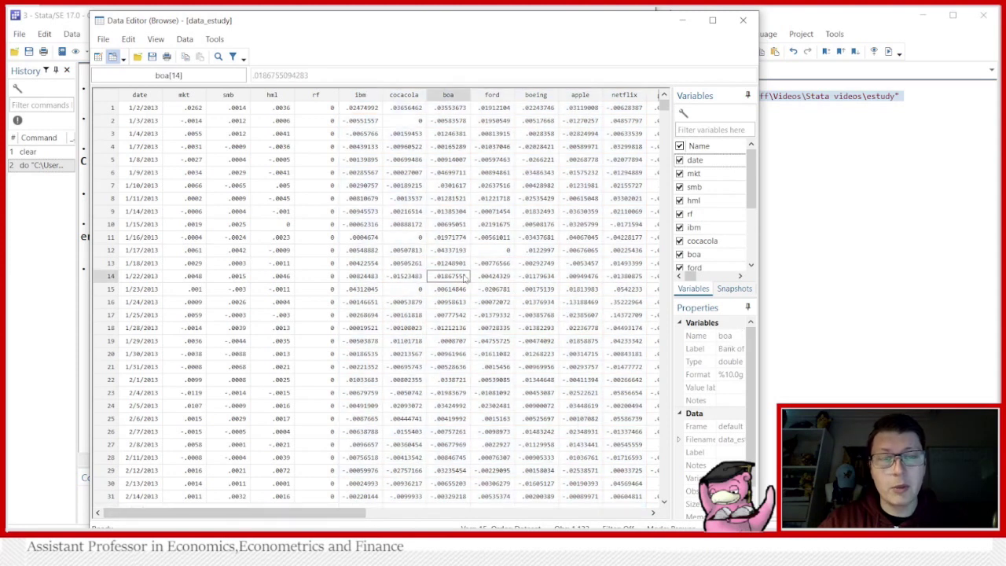
- Close the Data Editor and write ssc install estudy on a new do-file line
{"action": "left_click", "coordinate": [743, 21]}
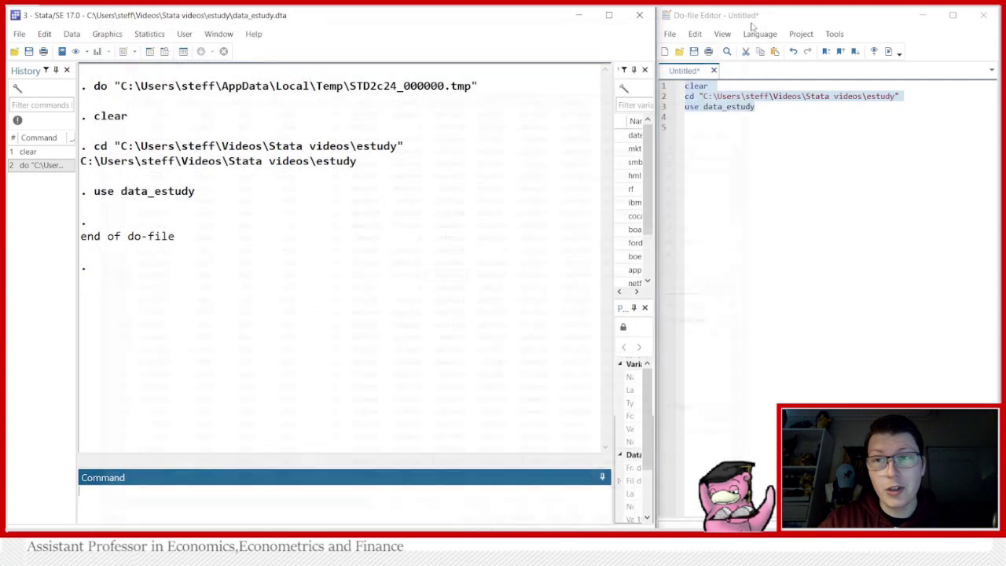
{"action": "left_click", "coordinate": [758, 108]}
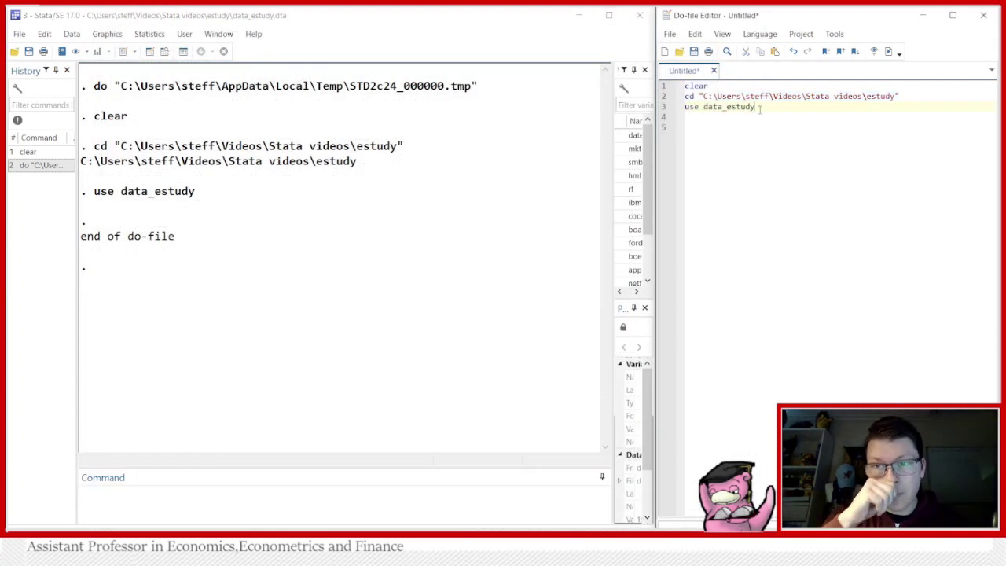
{"action": "key", "text": "Return"}
{"action": "key", "text": "Return"}
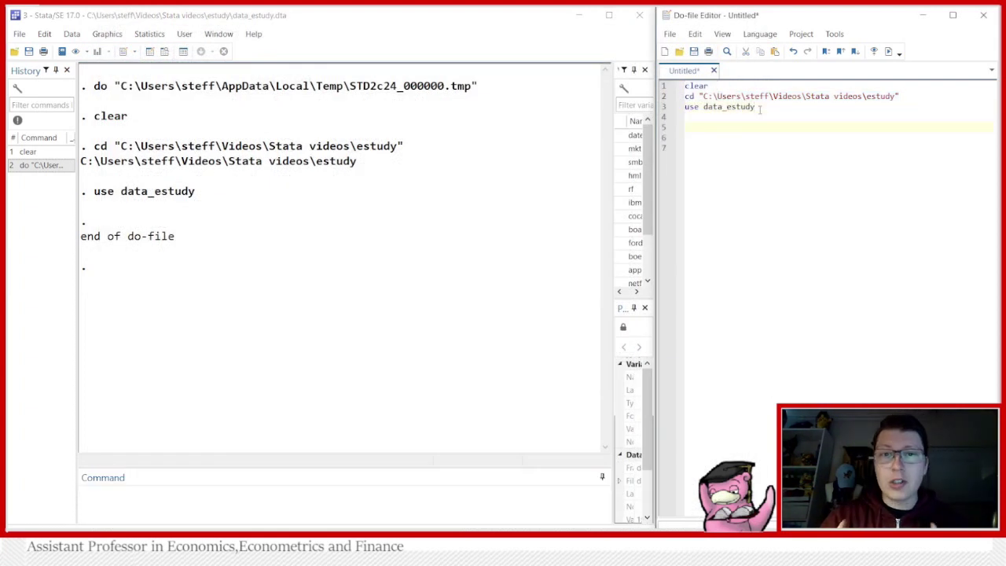
{"action": "type", "text": "estudy"}
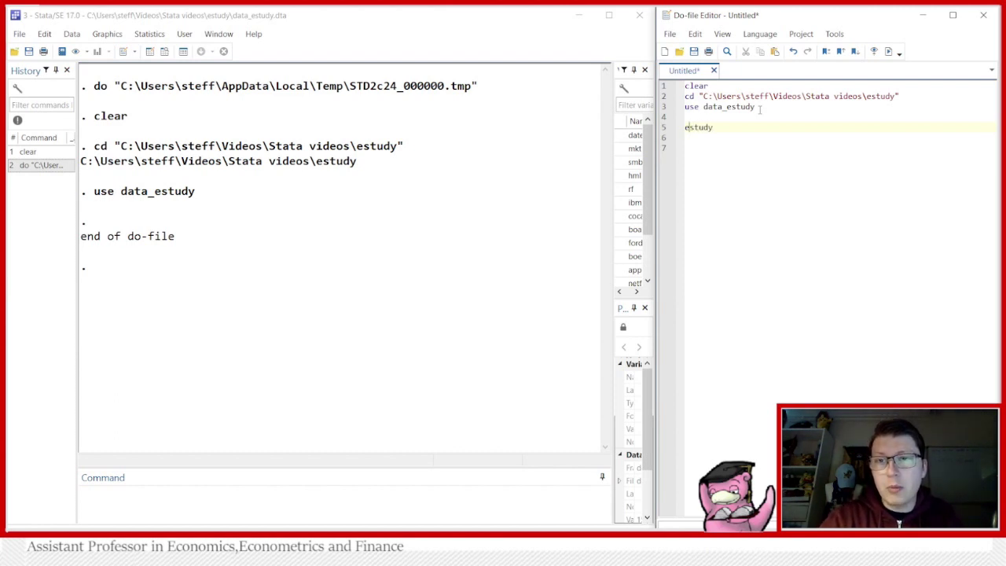
{"action": "type", "text": "s"}
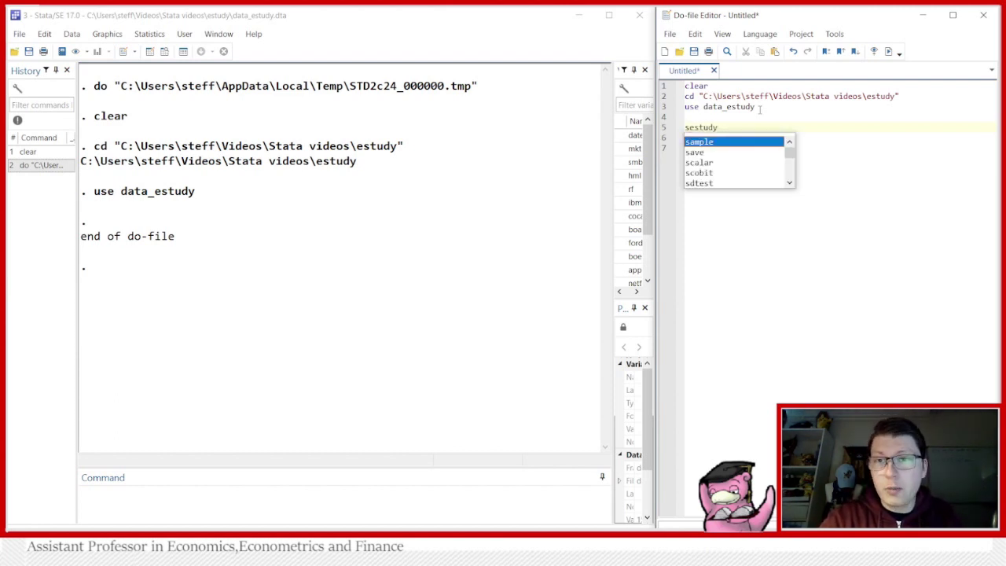
{"action": "type", "text": "cc"}
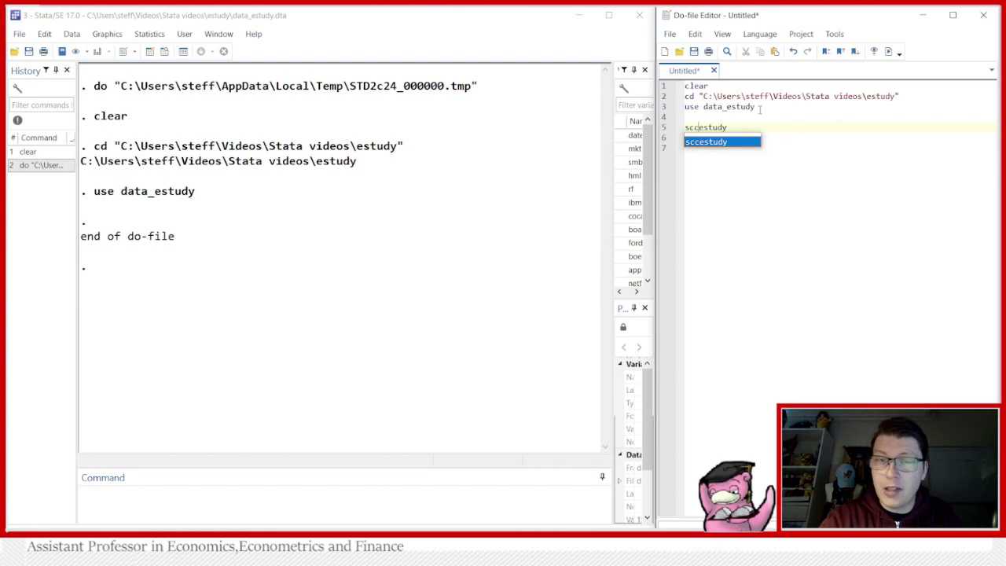
{"action": "key", "text": "BackSpace"}
{"action": "key", "text": "BackSpace"}
{"action": "type", "text": "sc ins"}
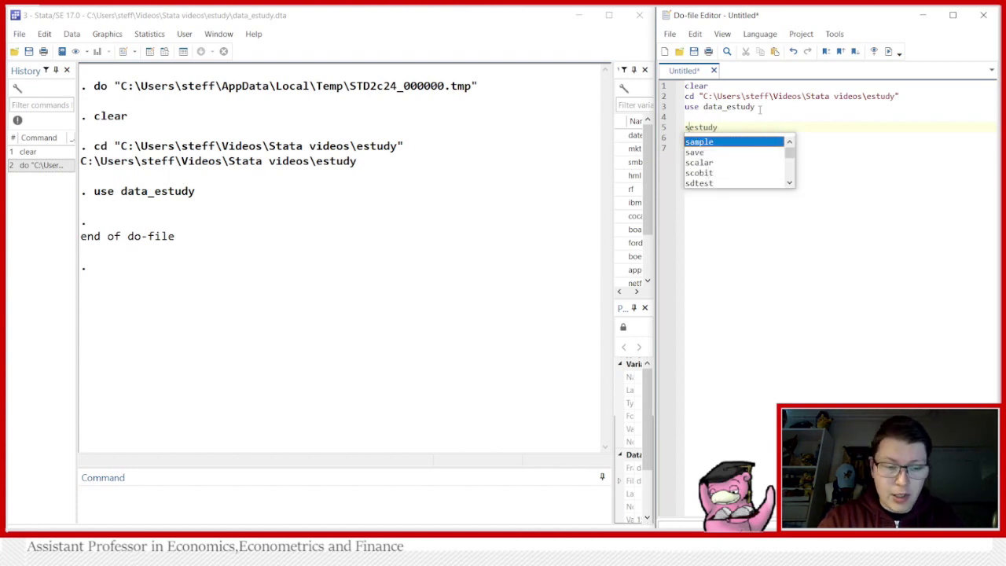
{"action": "type", "text": "tall"}
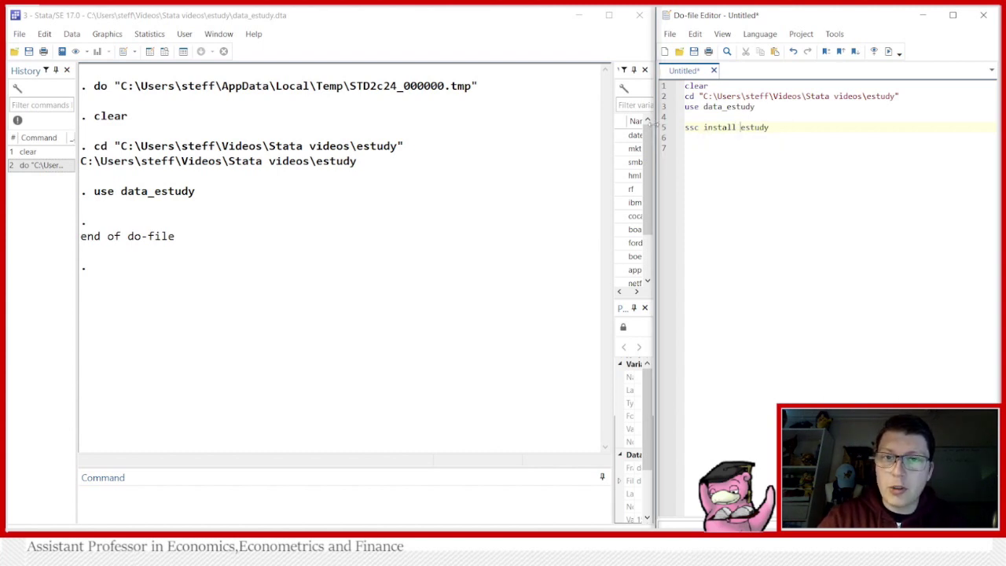
- Execute ssc install estudy, then comment the line out with //
{"action": "left_click", "coordinate": [659, 129]}
{"action": "left_click", "coordinate": [888, 51]}
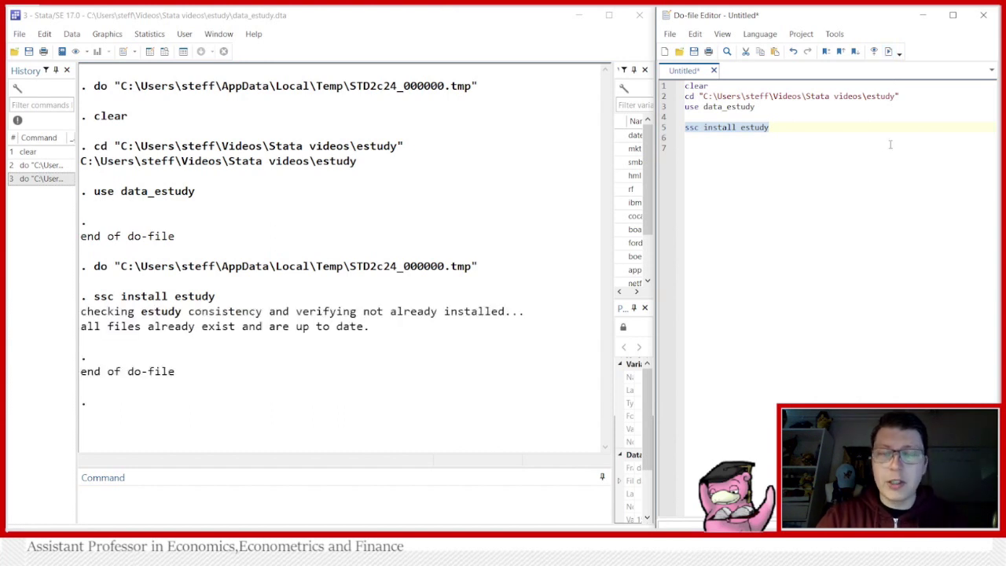
{"action": "left_click", "coordinate": [699, 127]}
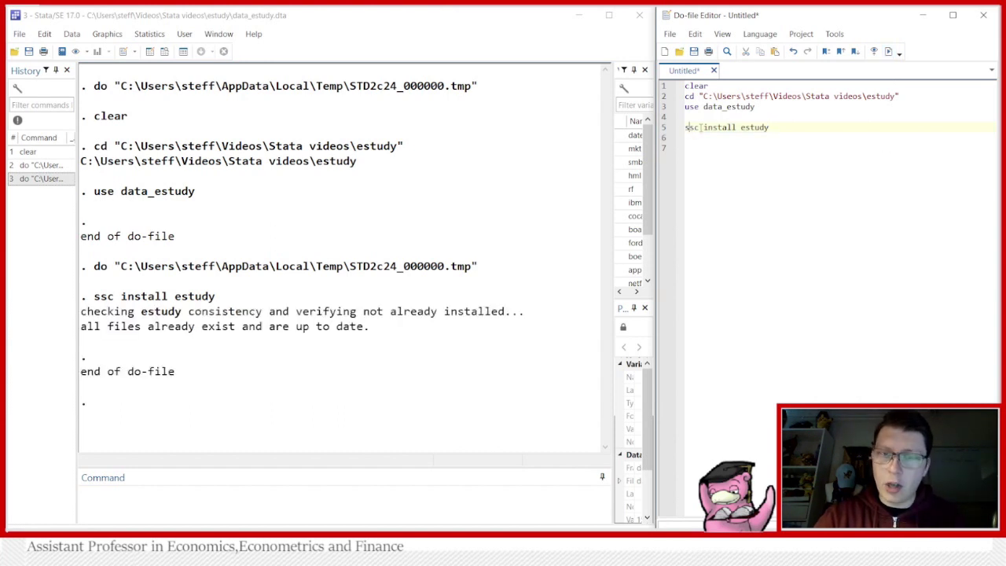
{"action": "key", "text": "Home"}
{"action": "type", "text": "//"}
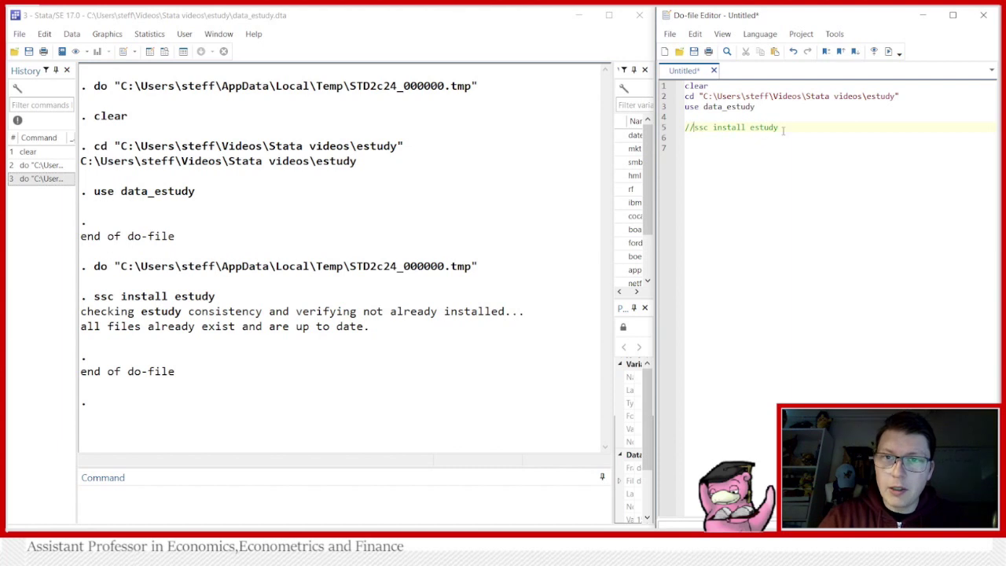
{"action": "left_click", "coordinate": [790, 129]}
{"action": "key", "text": "Return"}
{"action": "key", "text": "Return"}
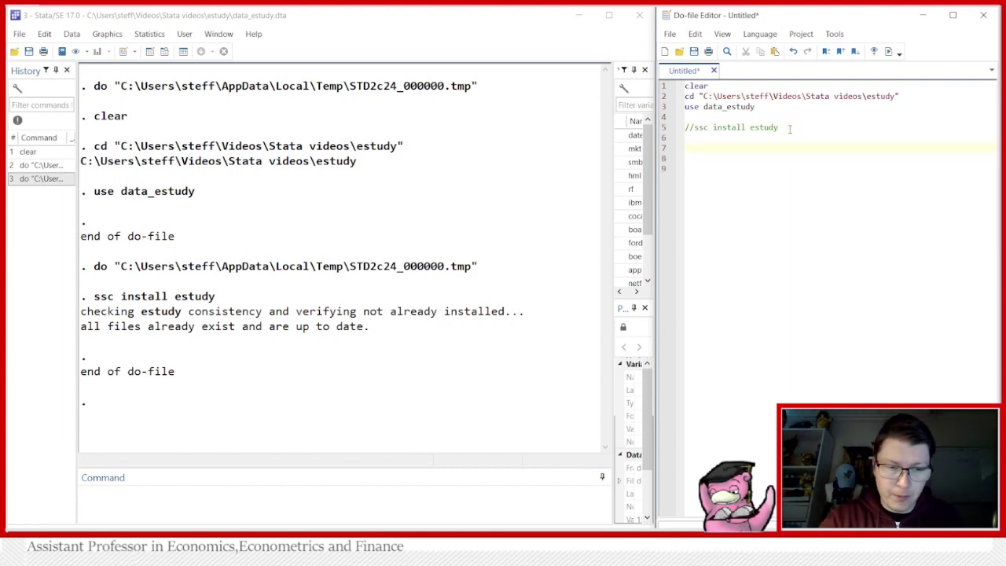
- Write estudy ibm cocacola boa ford boeing and insert a blank line above it
{"action": "type", "text": "estudy"}
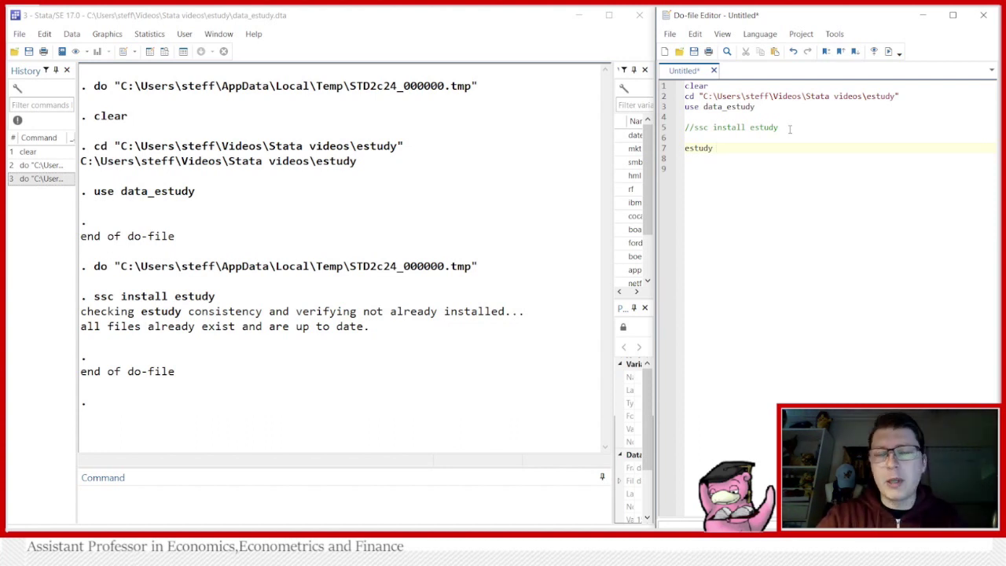
{"action": "type", "text": "ibm "}
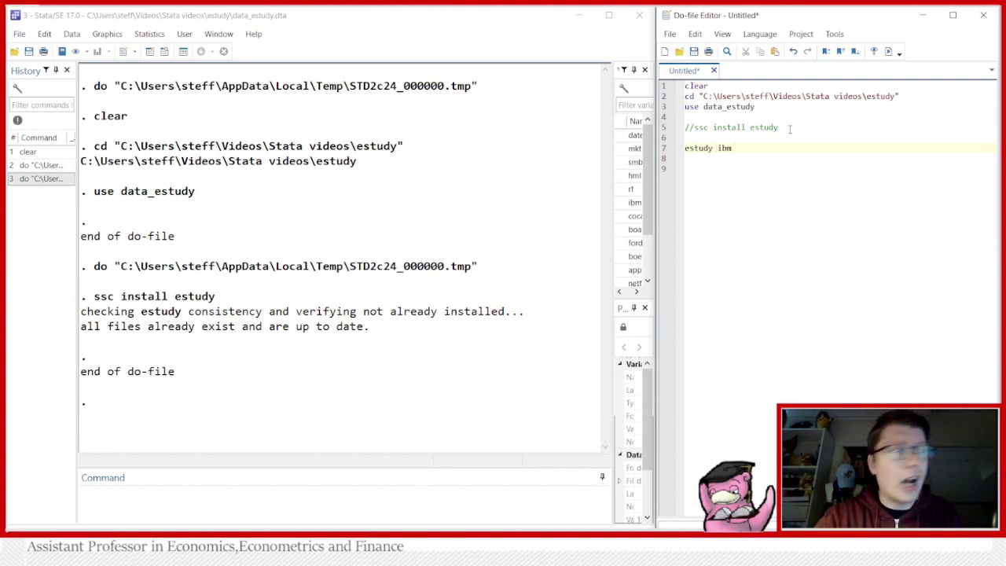
{"action": "type", "text": "coc"}
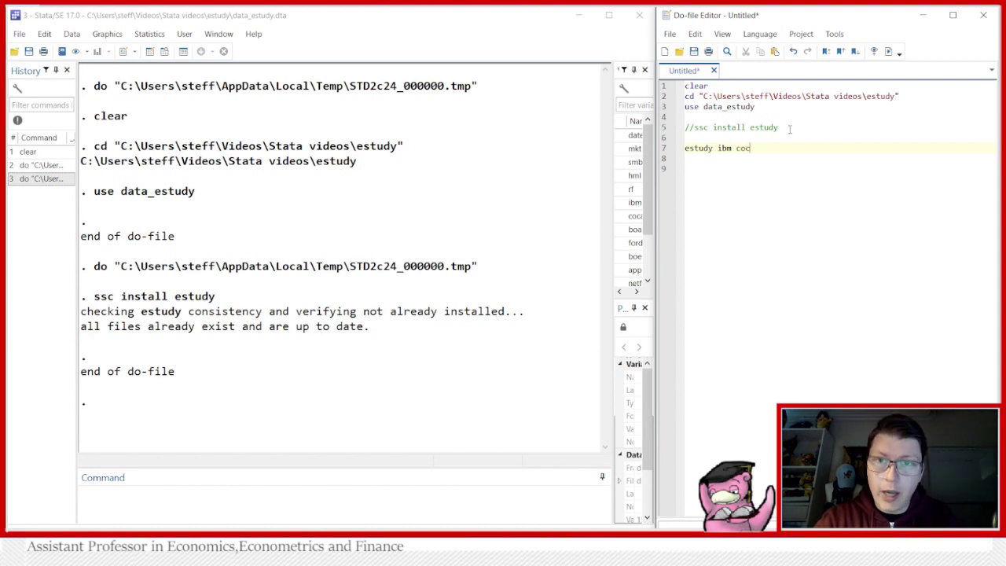
{"action": "type", "text": "acola "}
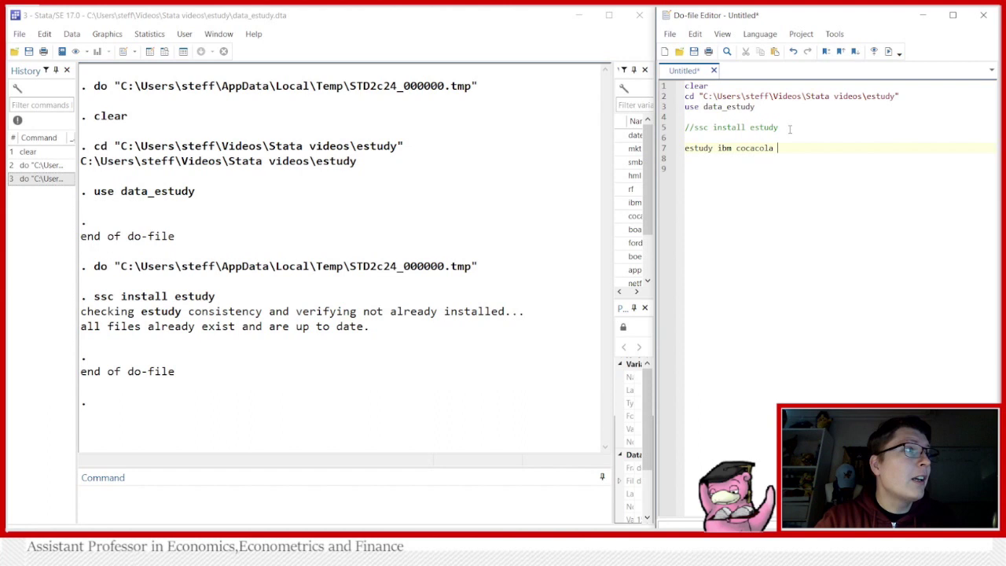
{"action": "type", "text": "boa ford"}
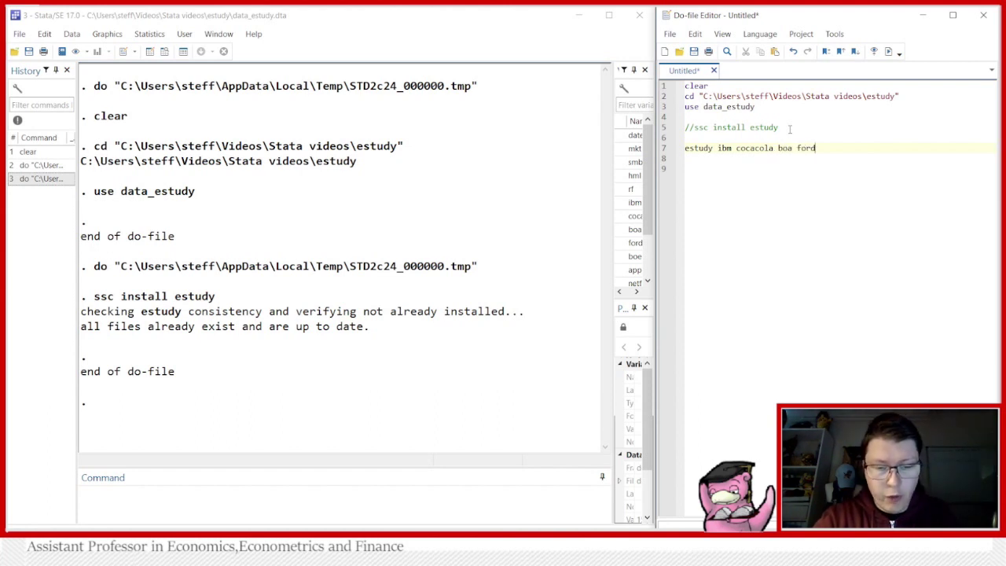
{"action": "type", "text": " boe"}
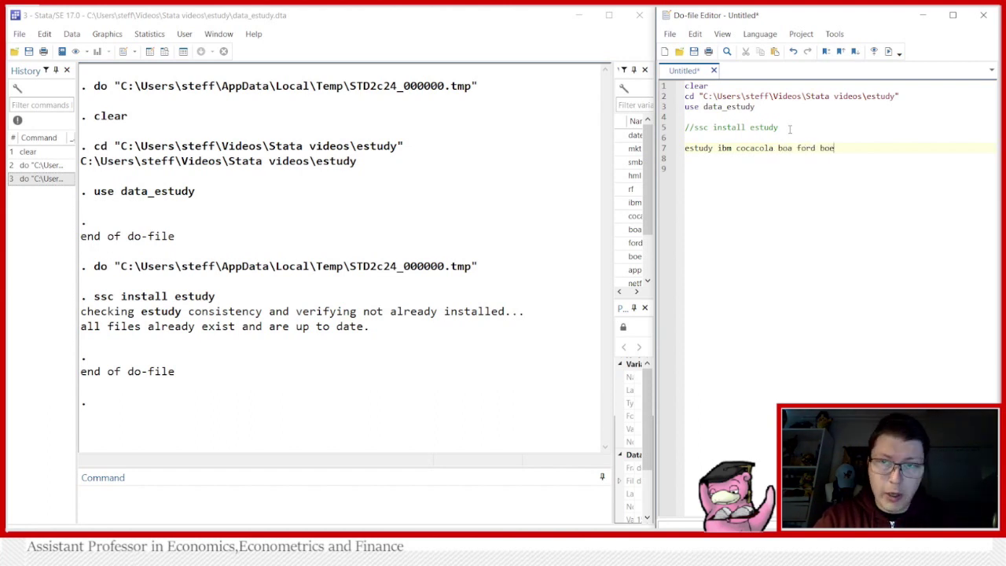
{"action": "type", "text": "ing,"}
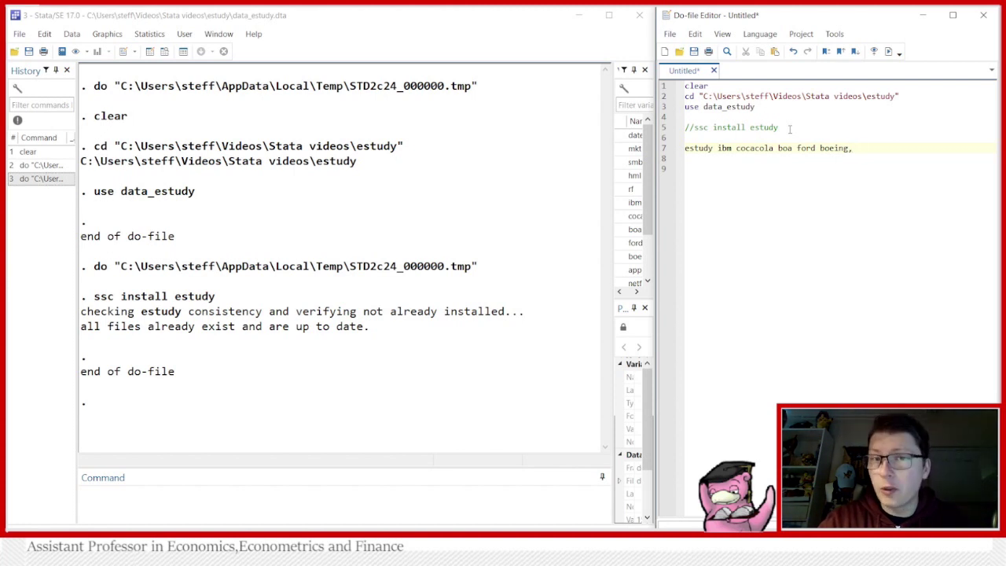
{"action": "key", "text": "Up"}
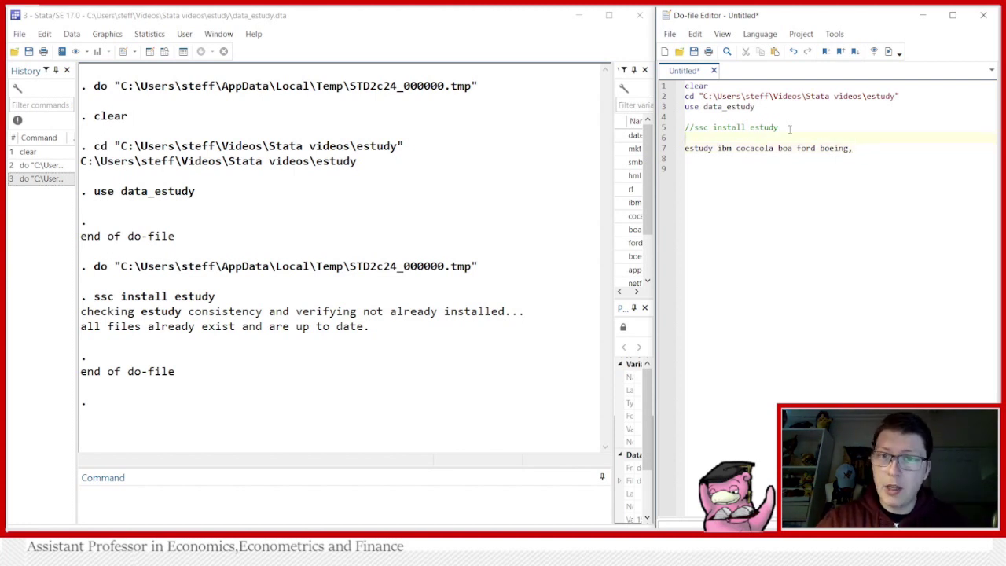
{"action": "key", "text": "Return"}
- Add the comment *Basic model above the estudy line
{"action": "key", "text": "Caps_Lock"}
{"action": "type", "text": "*B"}
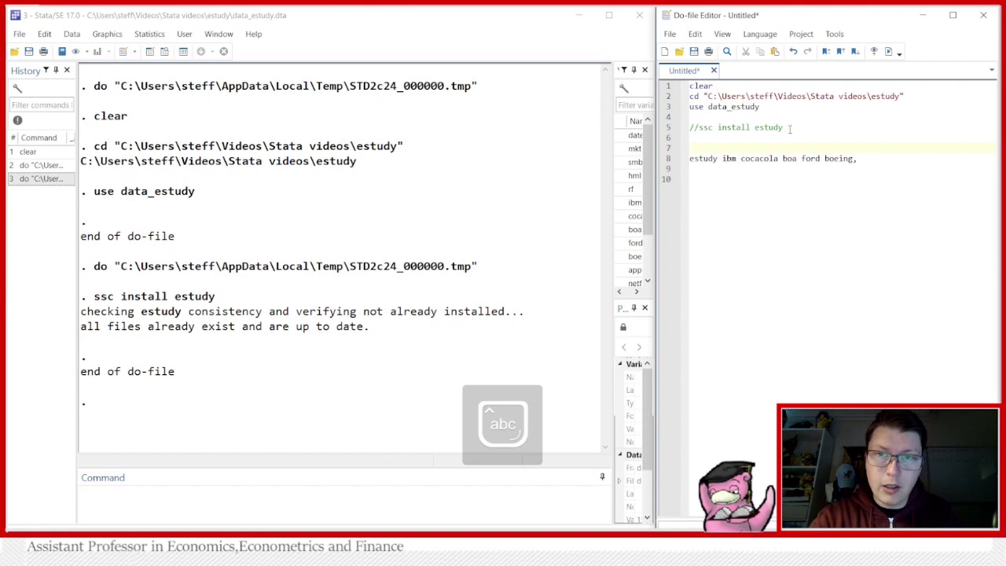
{"action": "key", "text": "Caps_Lock"}
{"action": "type", "text": "asic model"}
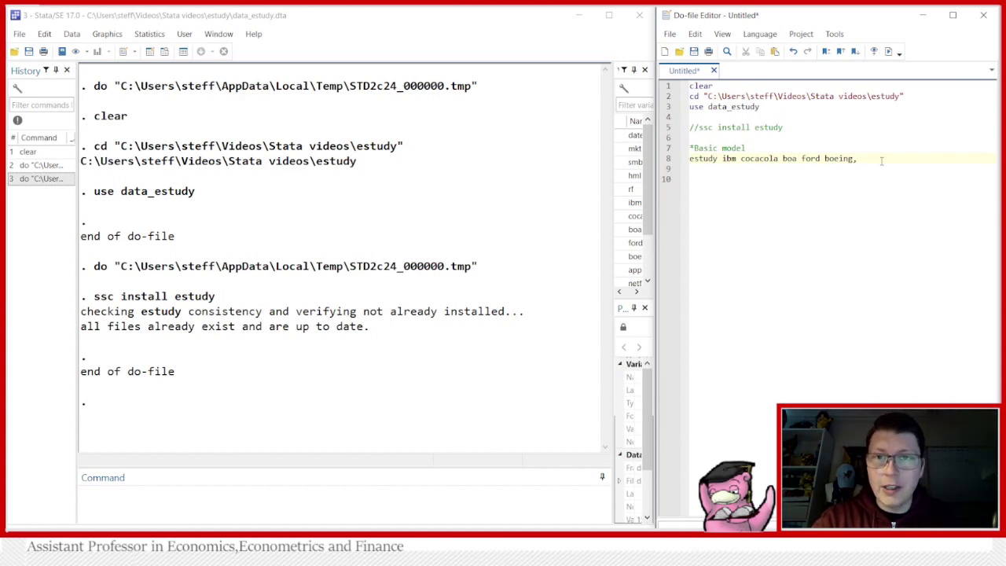
- Append datevar(date), evdate(12052016), dateformat(MDY) and modt(SIM) to the estudy command
{"action": "type", "text": "date"}
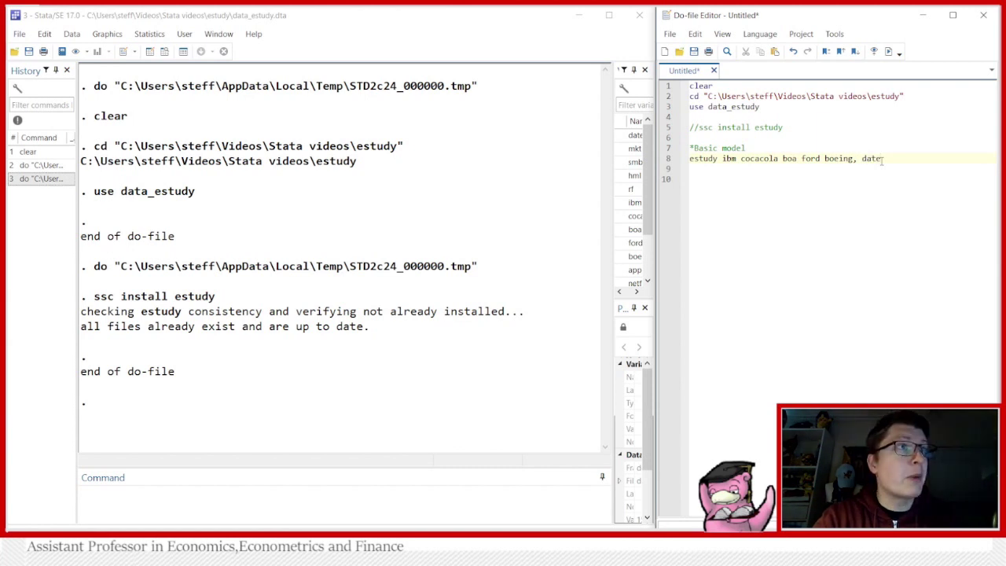
{"action": "type", "text": "var"}
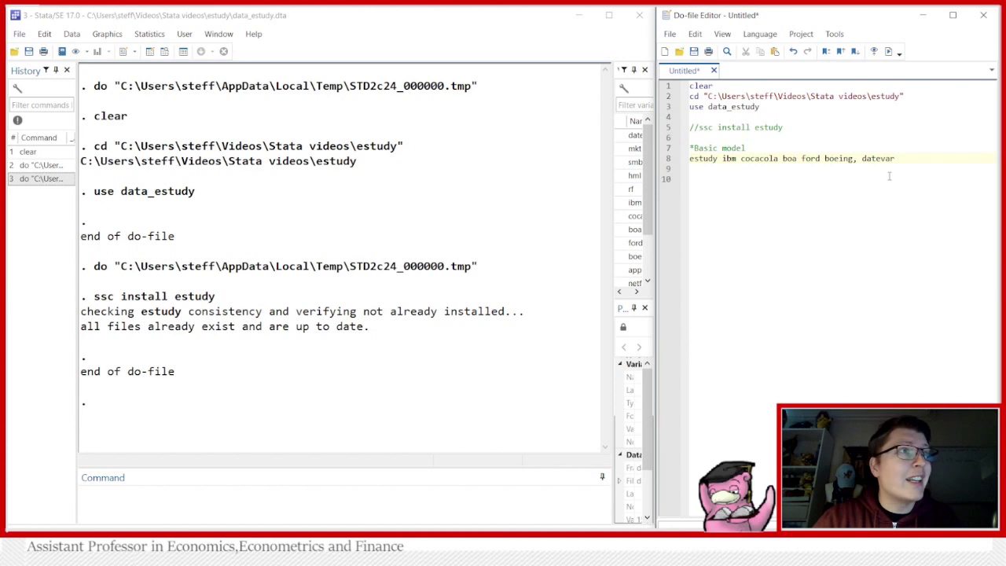
{"action": "type", "text": "()"}
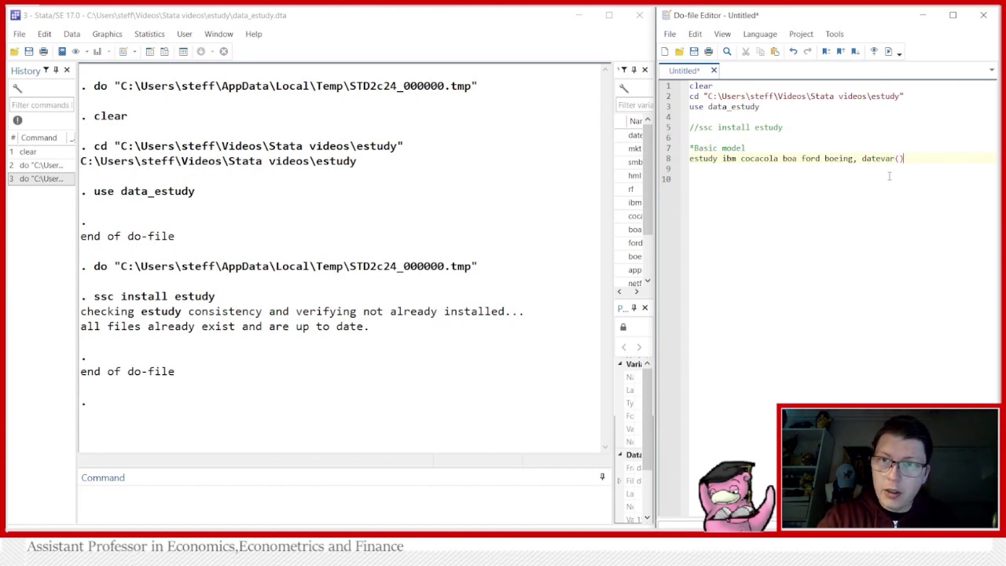
{"action": "type", "text": "date"}
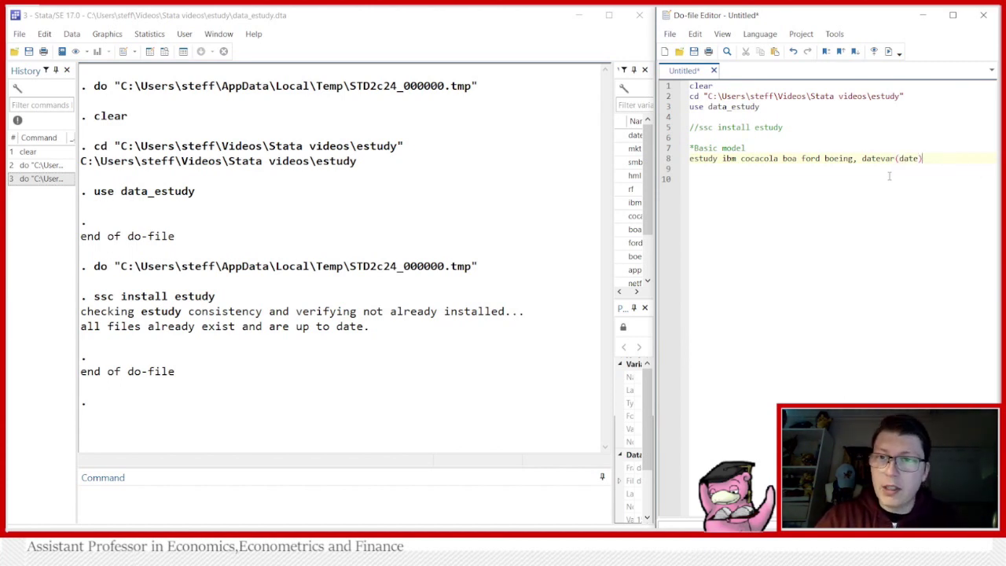
{"action": "key", "text": "Down"}
{"action": "key", "text": "Up"}
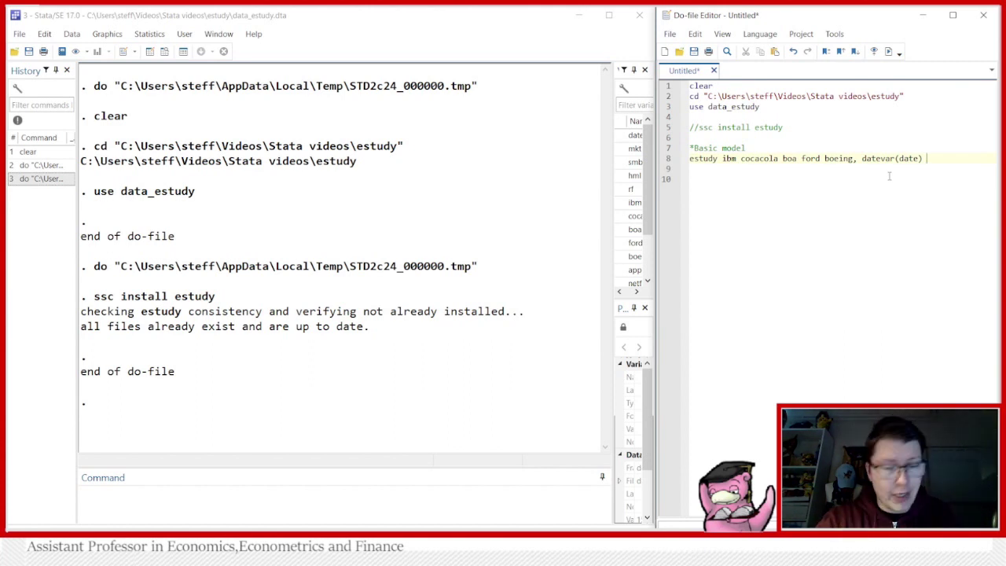
{"action": "type", "text": "evdate()"}
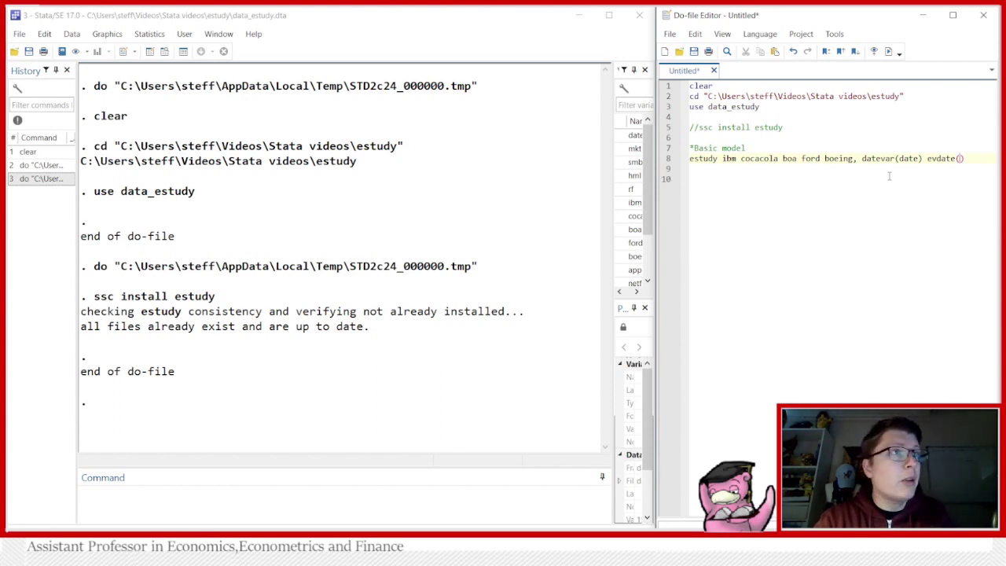
{"action": "key", "text": "Return"}
{"action": "type", "text": "12"}
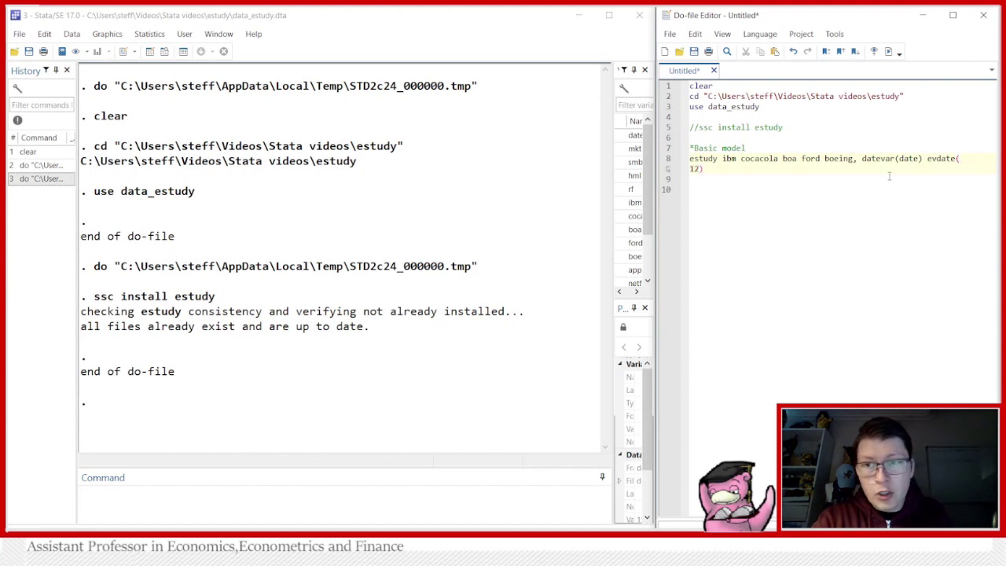
{"action": "type", "text": "05"}
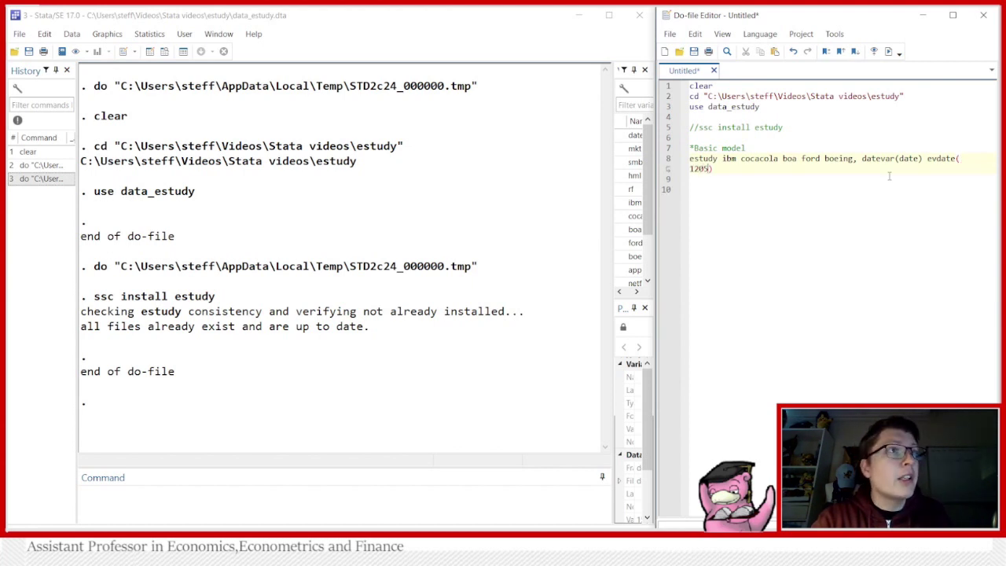
{"action": "type", "text": "2016"}
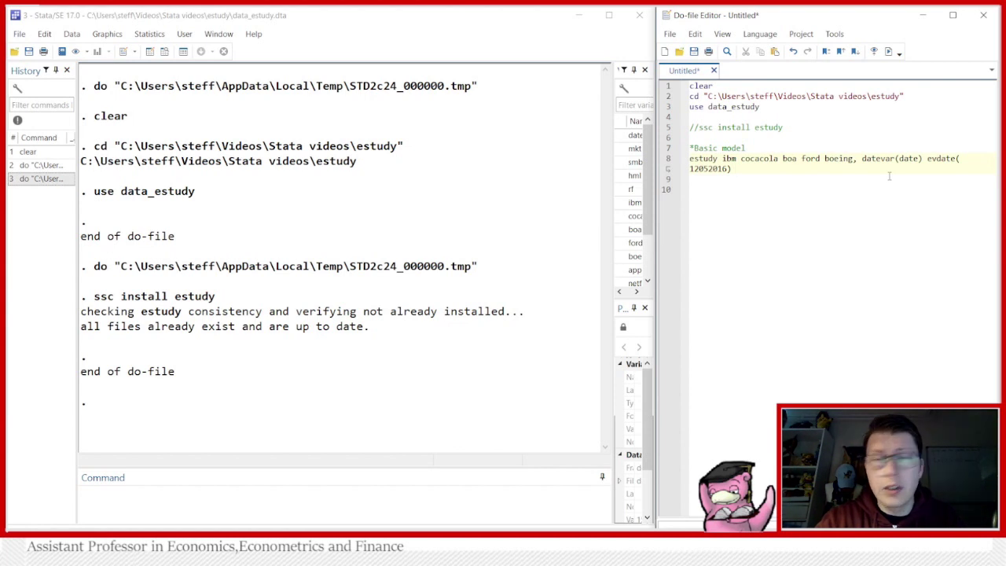
{"action": "type", "text": "dateformat"}
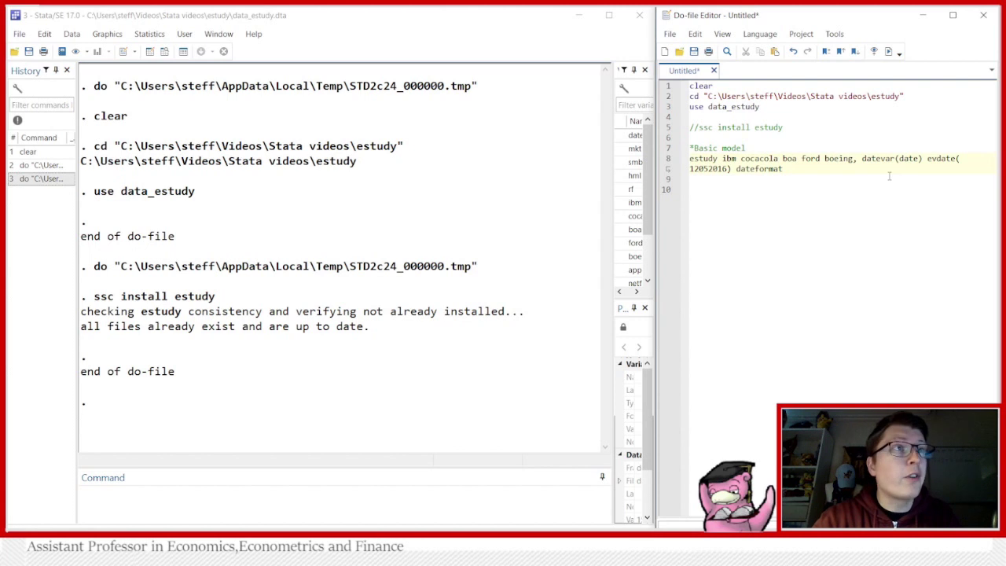
{"action": "type", "text": "("}
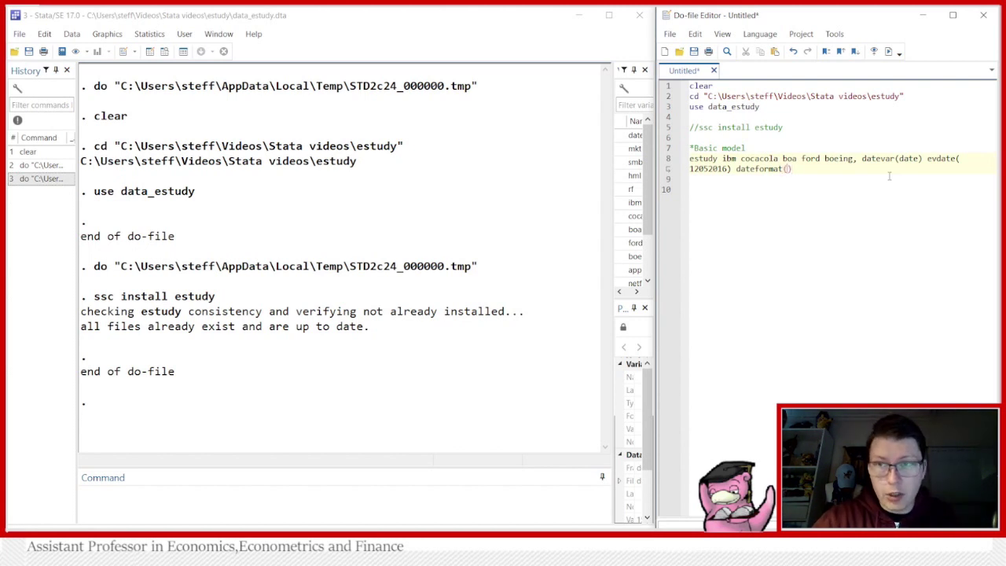
{"action": "type", "text": "MD"}
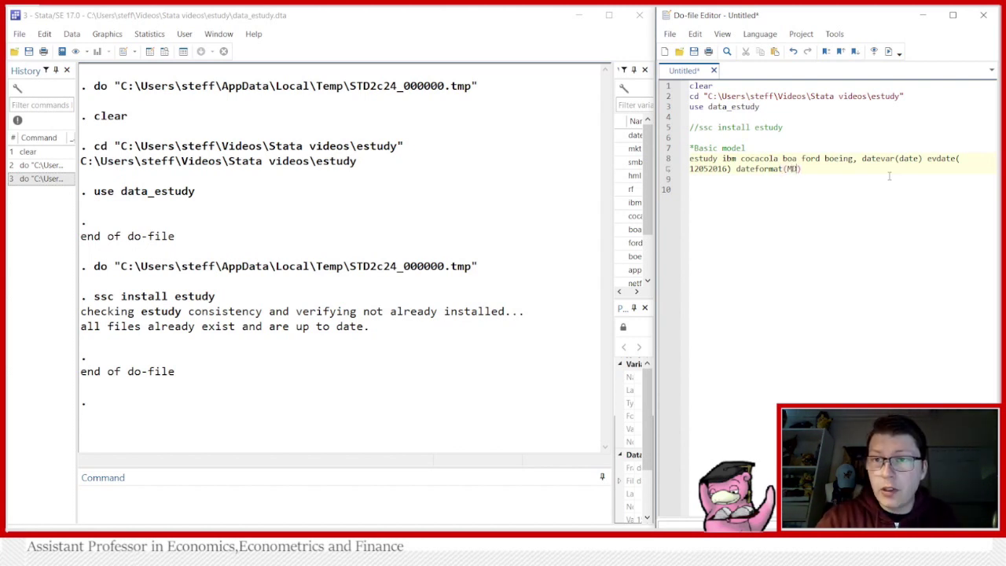
{"action": "type", "text": "Y"}
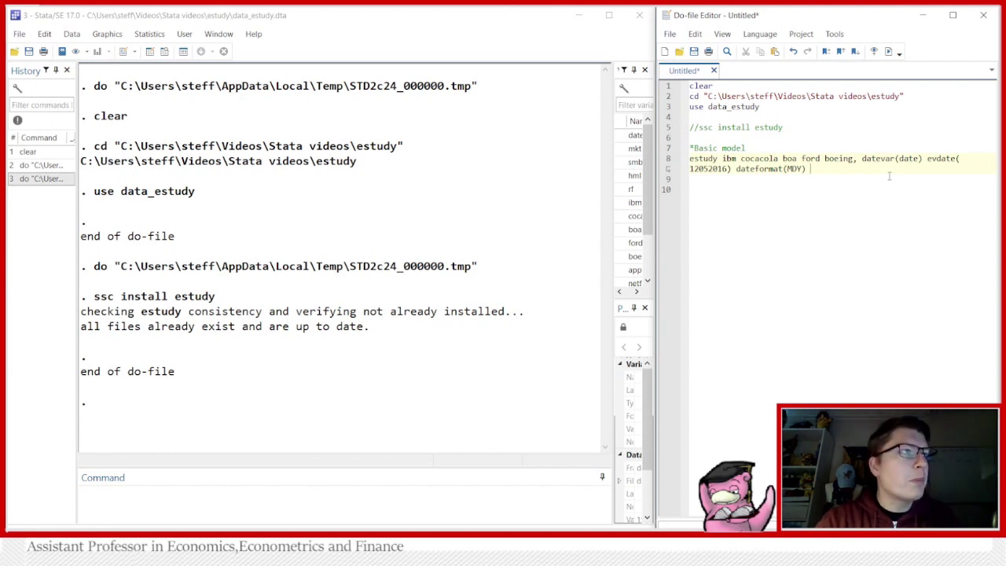
{"action": "type", "text": "modt("}
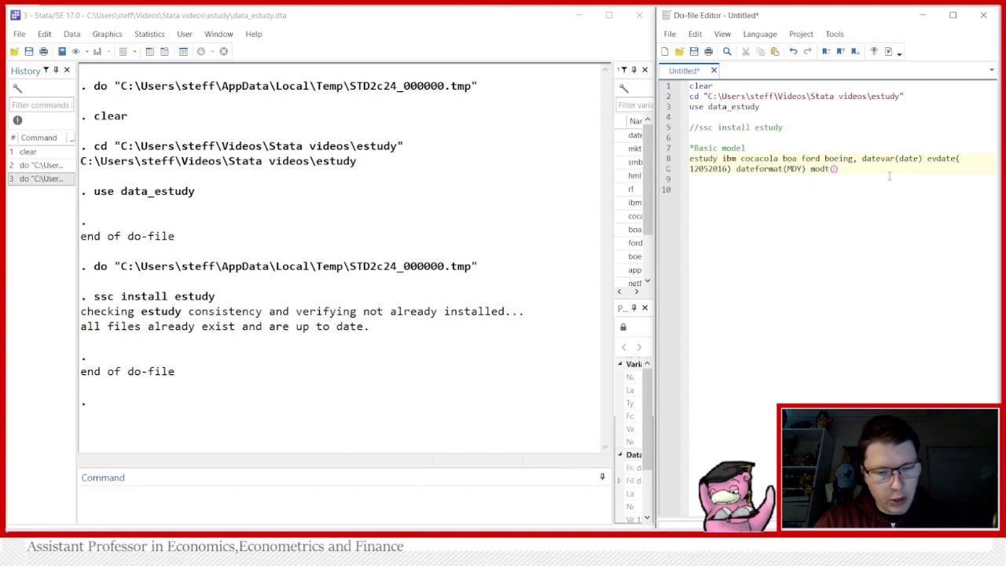
{"action": "type", "text": "SIM)"}
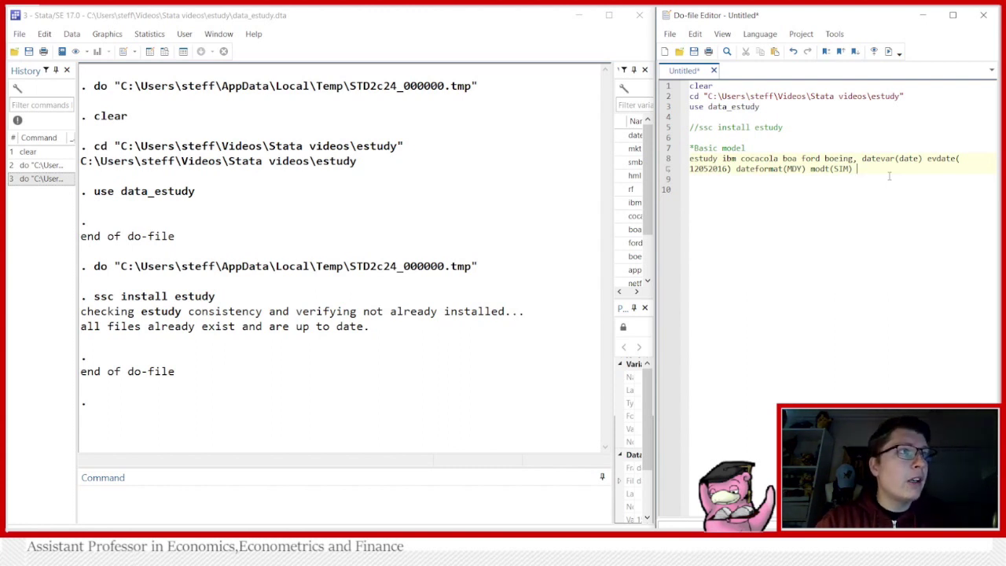
- Append indexlist(mkt), diagn(Norm), lb1(-3), ub1(0) and dec(4) to the estudy command
{"action": "type", "text": "in"}
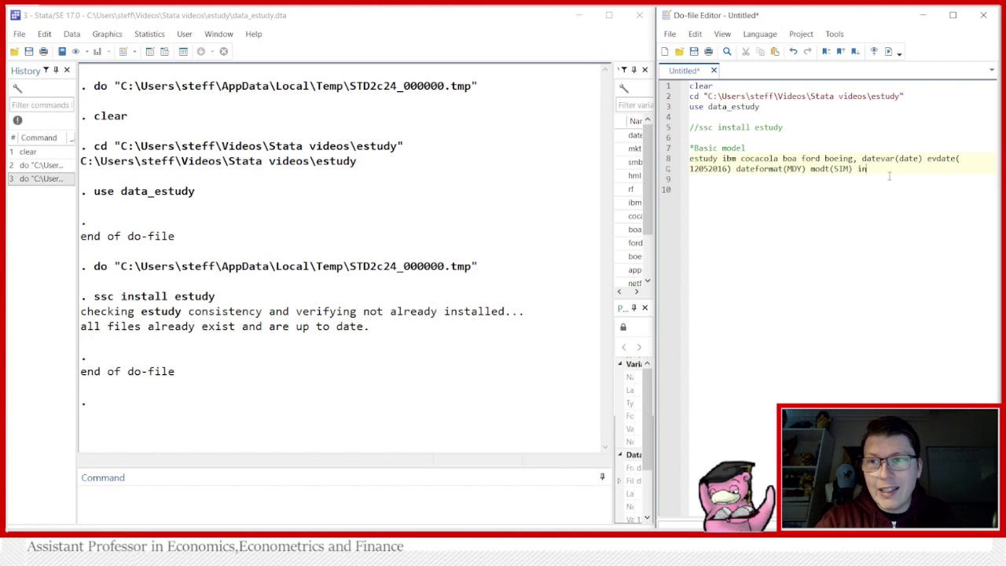
{"action": "type", "text": "de"}
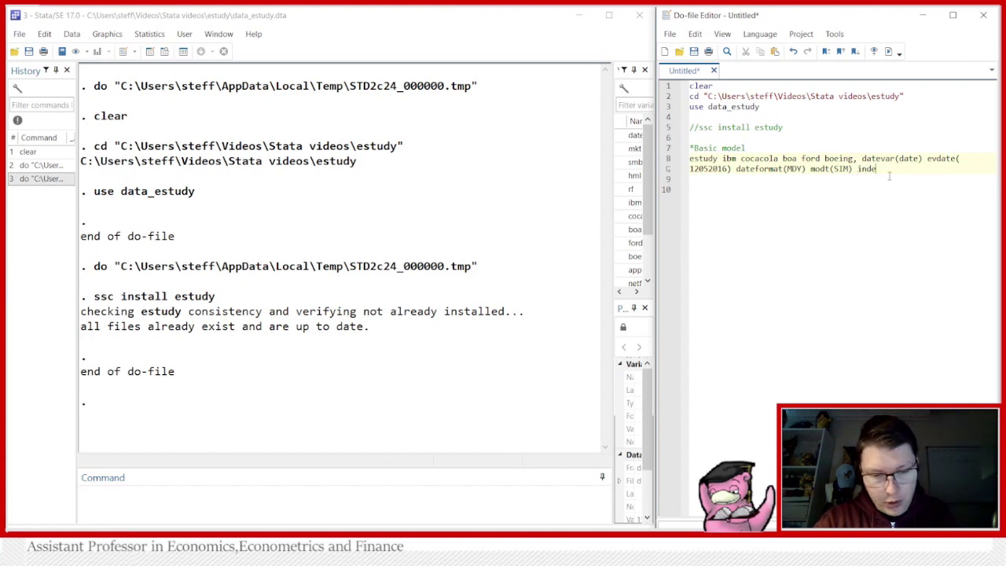
{"action": "type", "text": "xlist"}
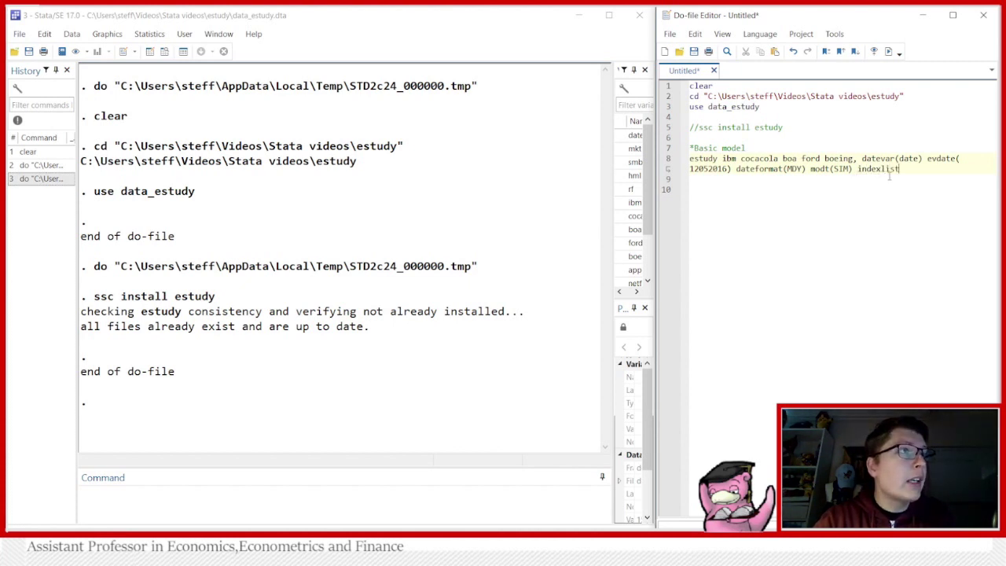
{"action": "type", "text": "()"}
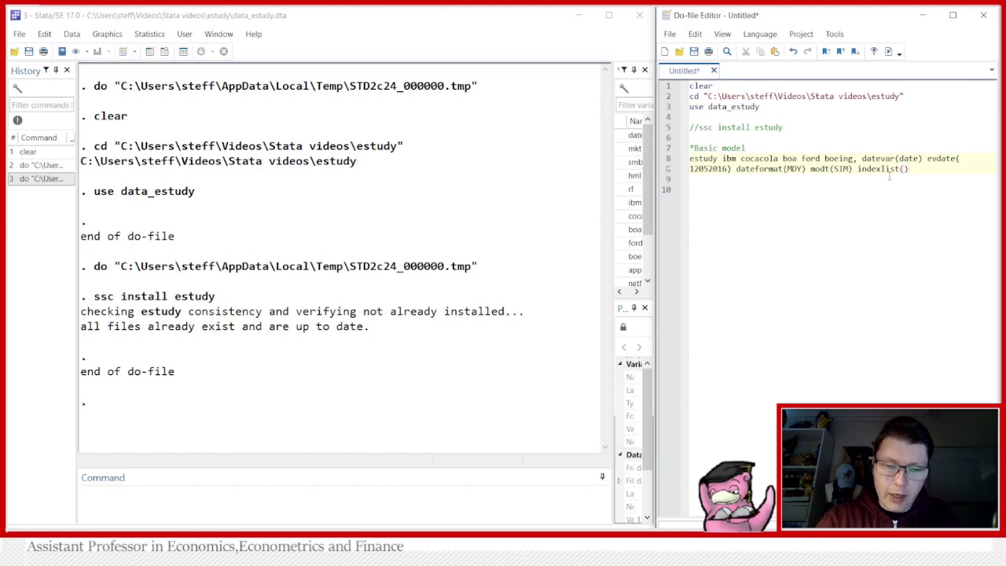
{"action": "type", "text": "mkt"}
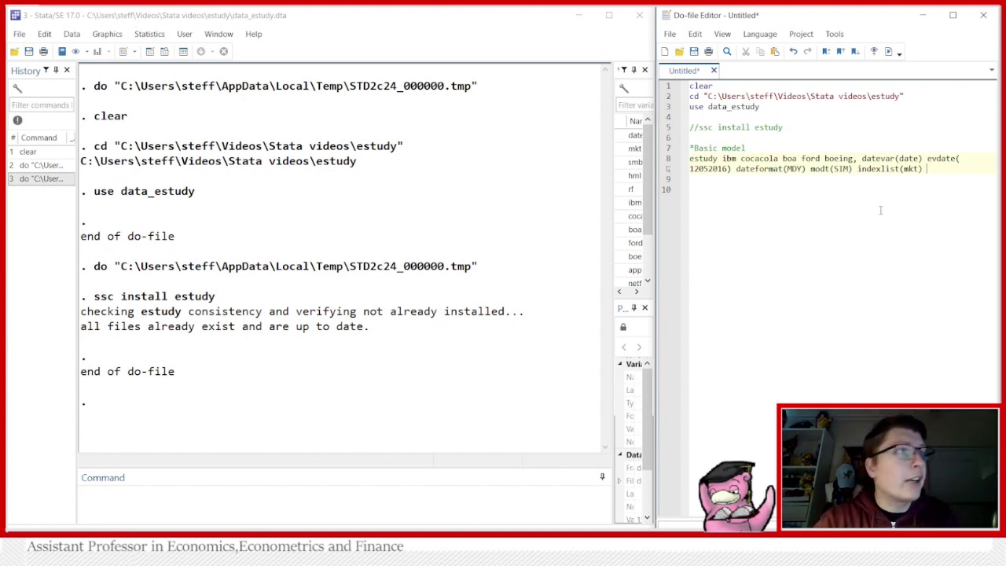
{"action": "type", "text": "diagn()"}
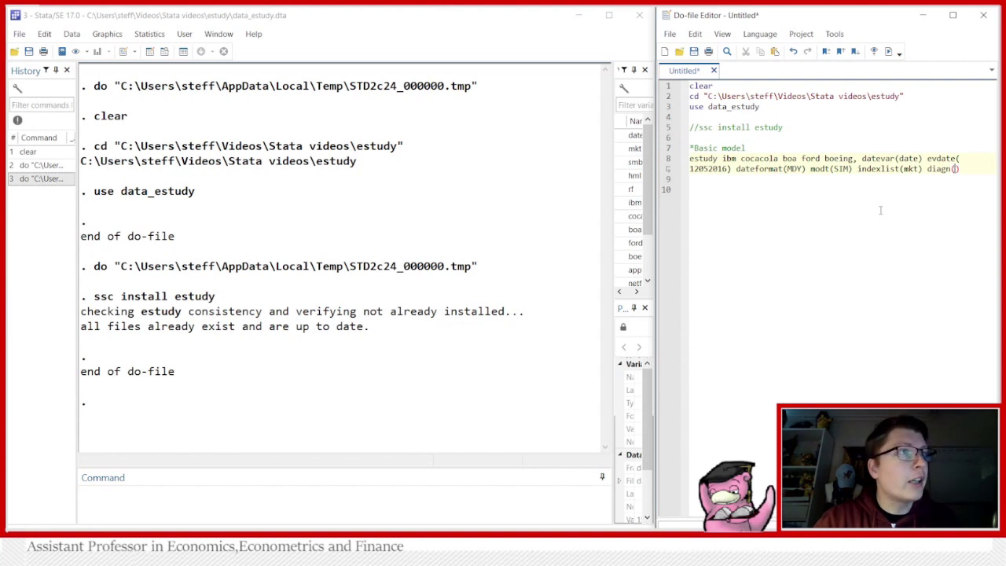
{"action": "type", "text": "Norm"}
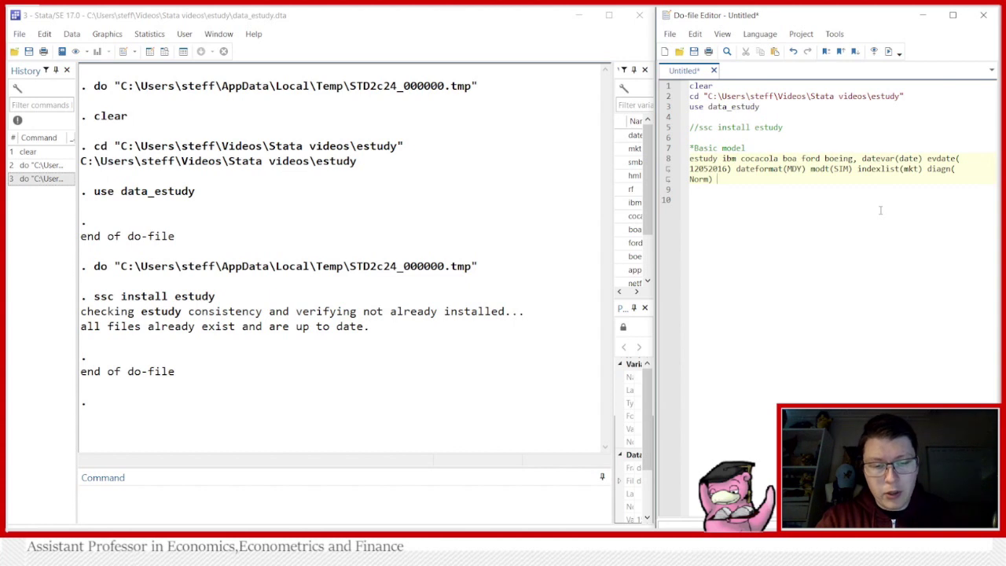
{"action": "type", "text": "lb1"}
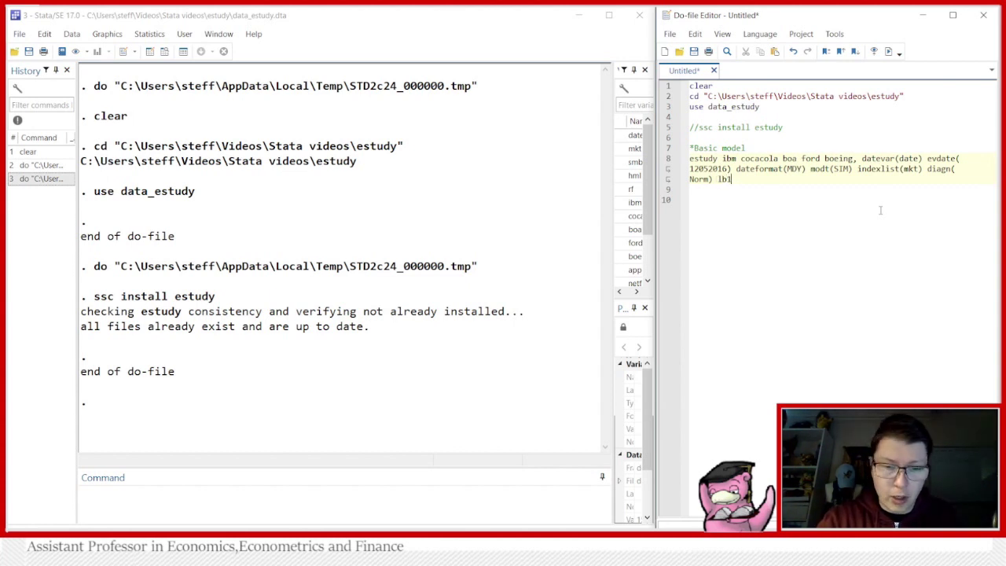
{"action": "type", "text": "("}
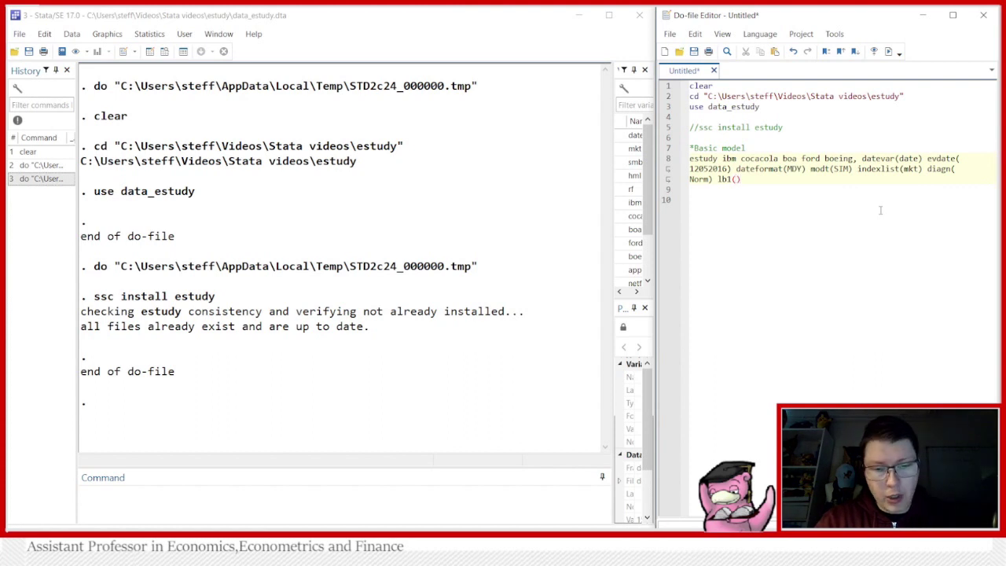
{"action": "type", "text": "-3"}
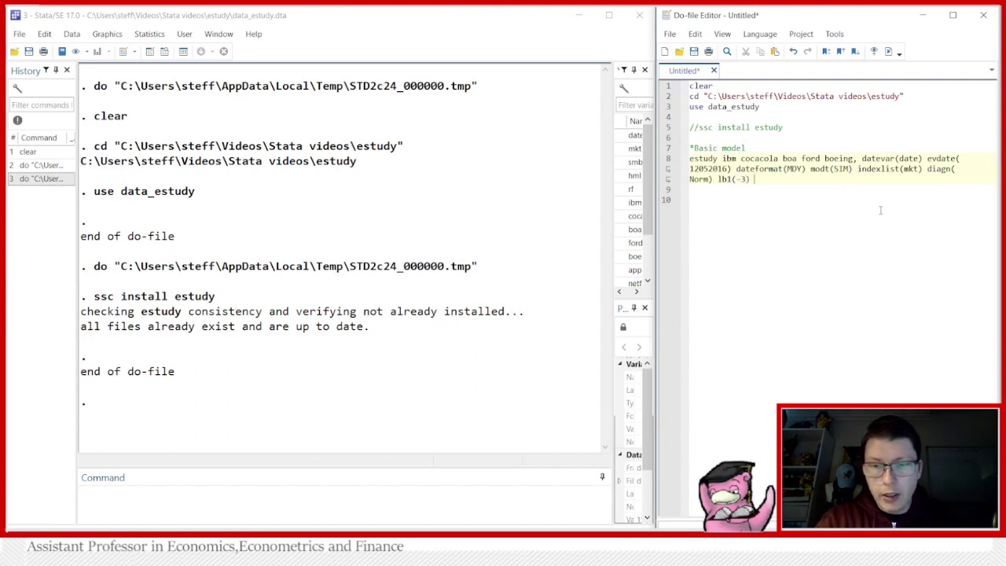
{"action": "type", "text": ") ub1("}
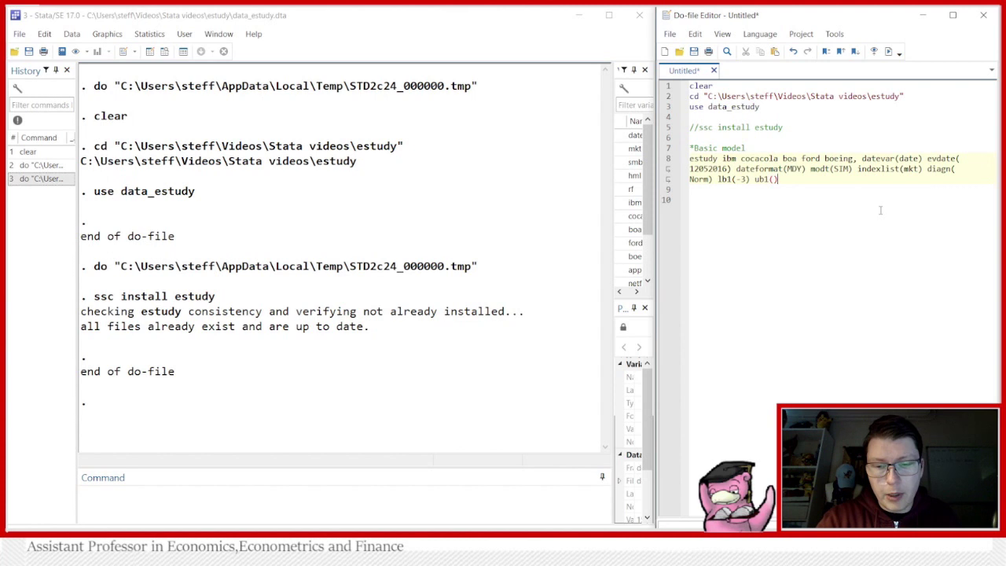
{"action": "type", "text": "0)"}
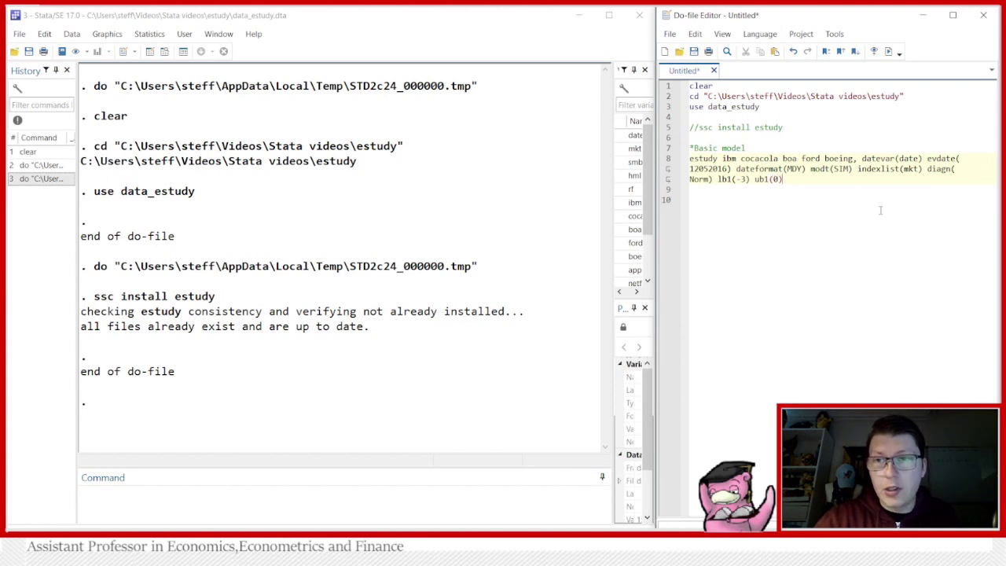
{"action": "type", "text": " dec(4)"}
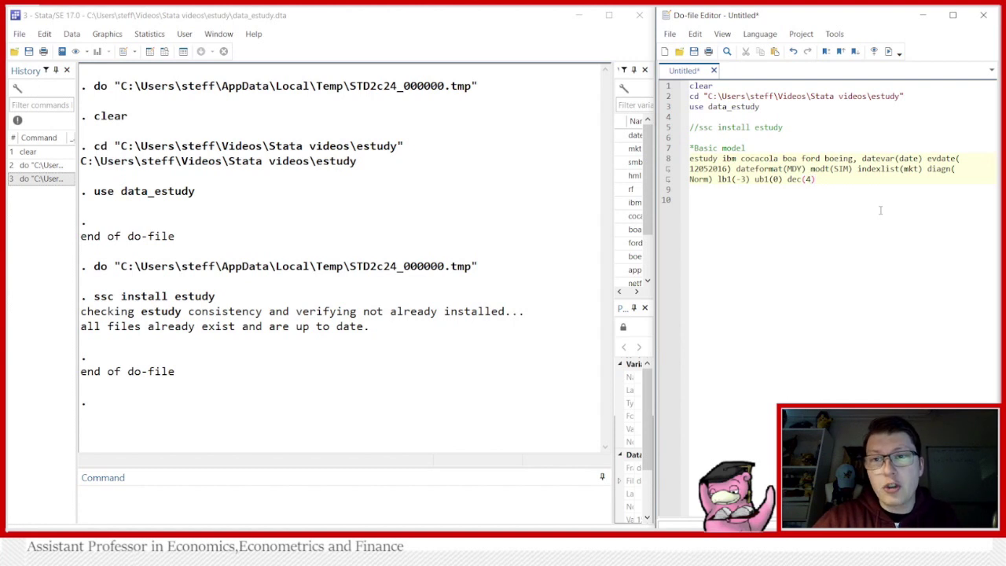
- Execute the basic SIM estudy command for the five stocks and add new lines below it
{"action": "left_click_drag", "start_coordinate": [844, 186], "coordinate": [675, 160]}
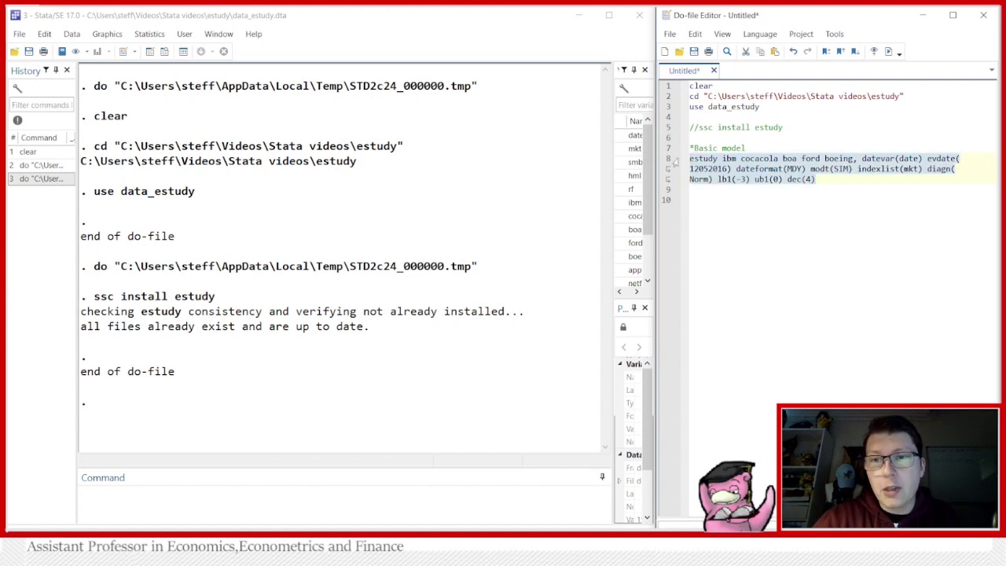
{"action": "left_click", "coordinate": [889, 51]}
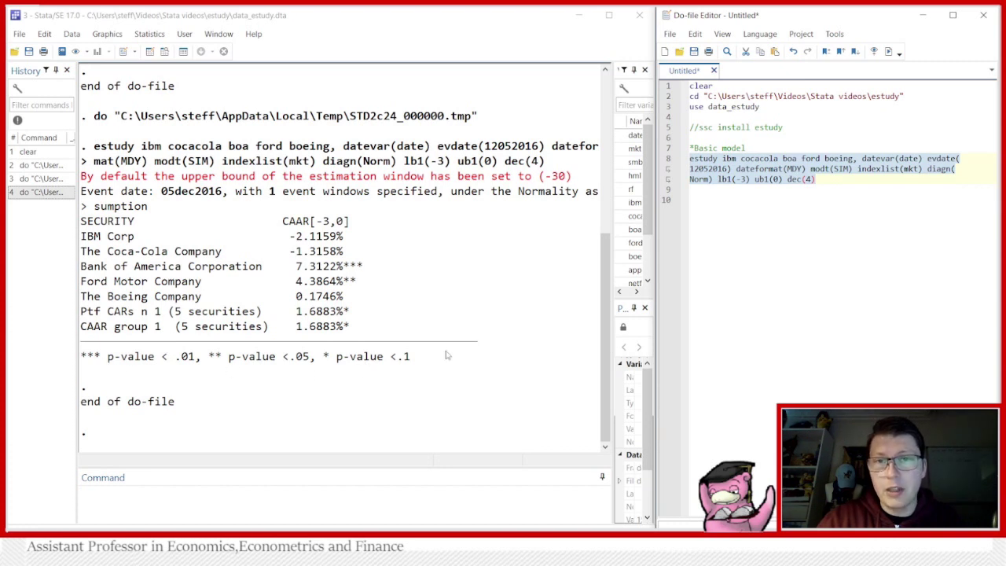
{"action": "left_click", "coordinate": [845, 180]}
{"action": "key", "text": "Return"}
{"action": "key", "text": "Return"}
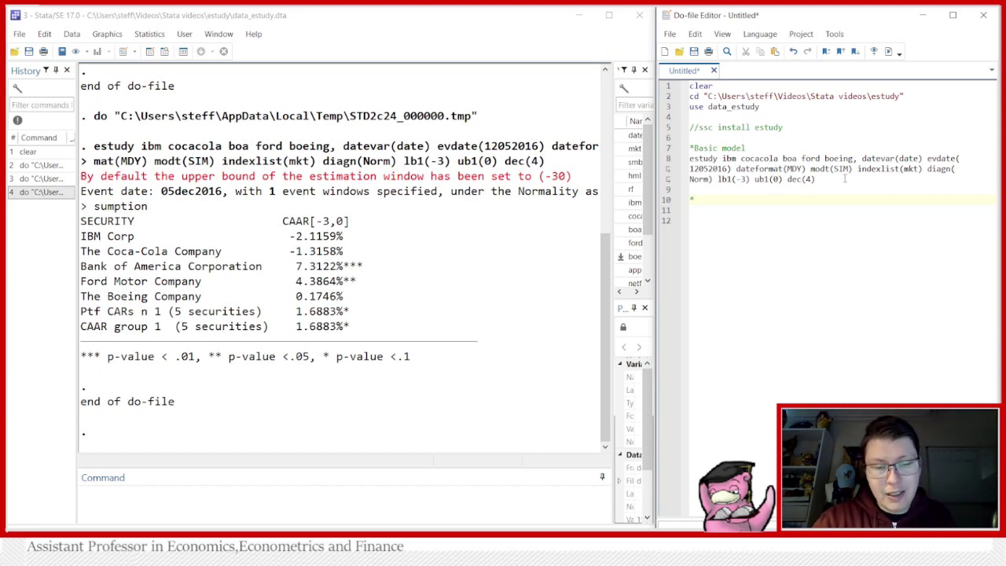
- Add an *FF3 comment with a copied estudy command using modt(MFM) and indexlist(mkt smb hml)
{"action": "type", "text": "FF3"}
{"action": "key", "text": "Return"}
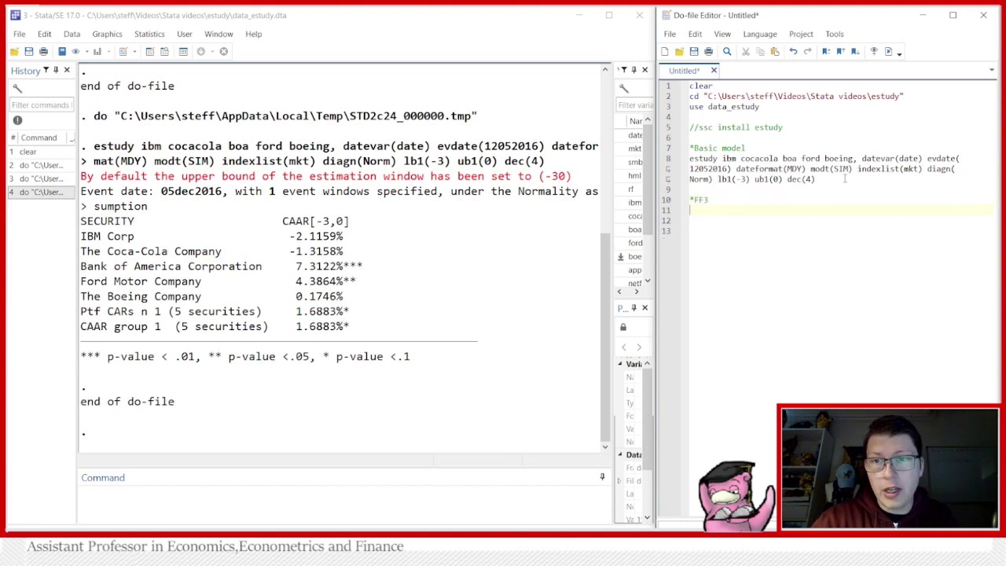
{"action": "left_click_drag", "start_coordinate": [821, 179], "coordinate": [687, 158]}
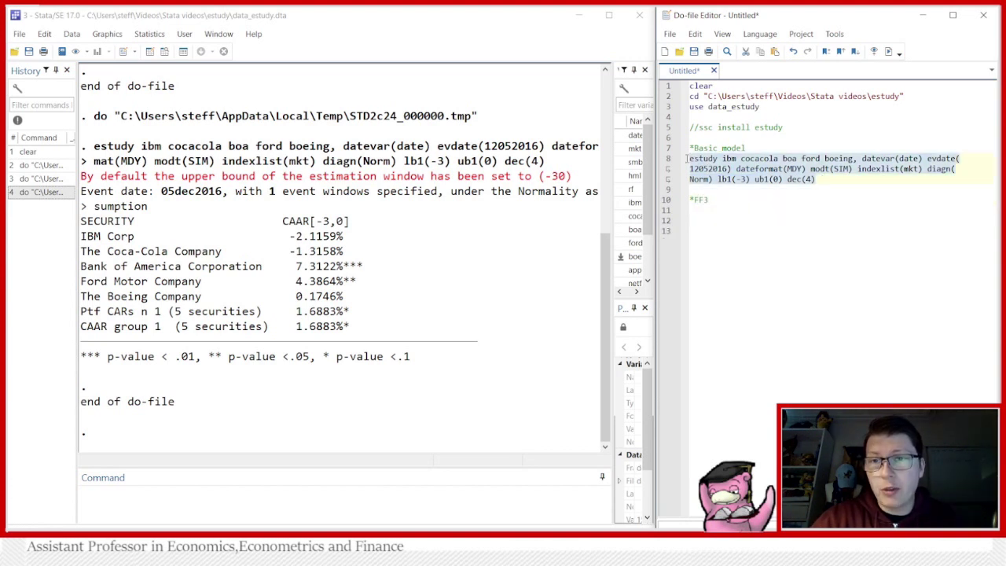
{"action": "key", "text": "ctrl+c"}
{"action": "left_click", "coordinate": [704, 210]}
{"action": "key", "text": "ctrl+v"}
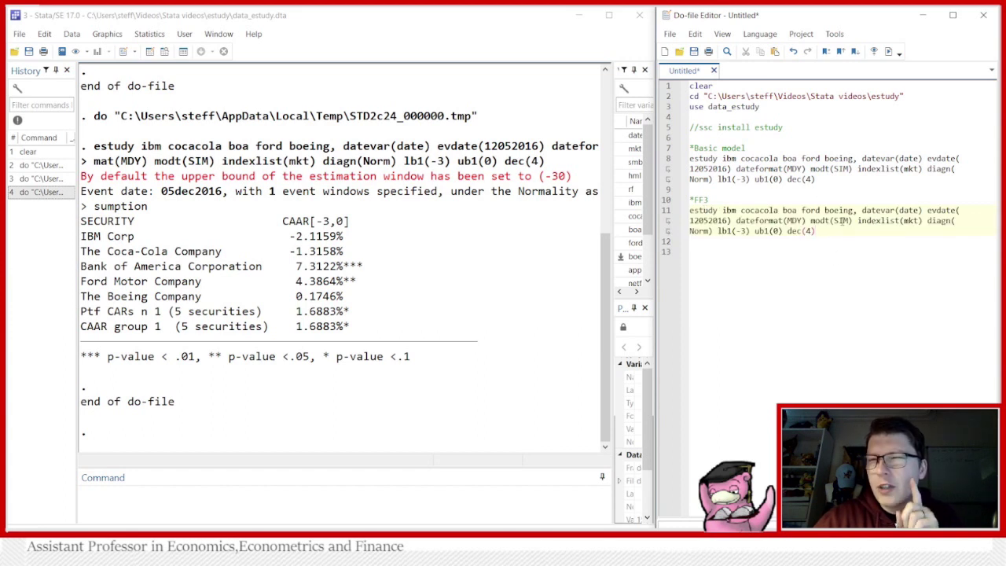
{"action": "double_click", "coordinate": [841, 221]}
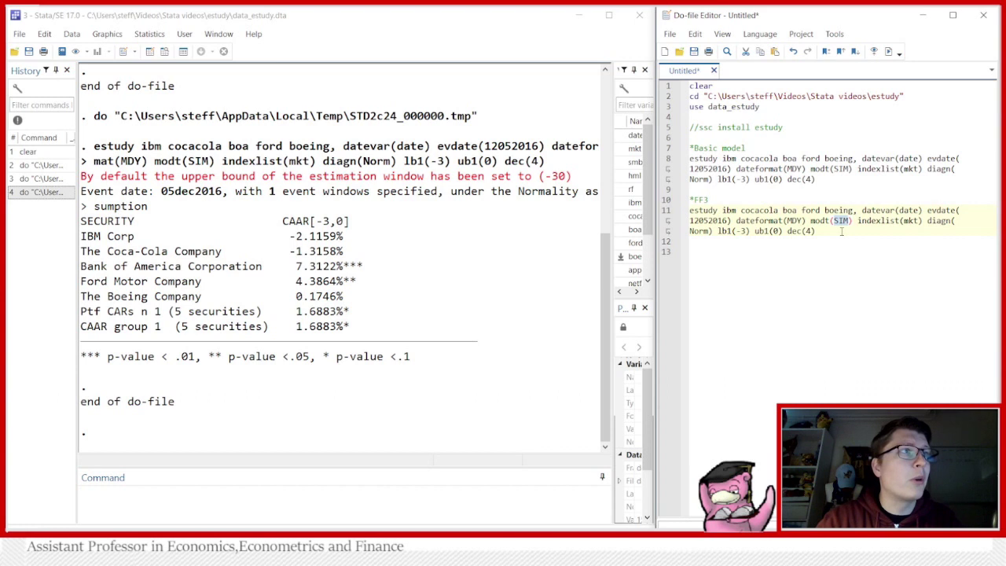
{"action": "type", "text": "MFM"}
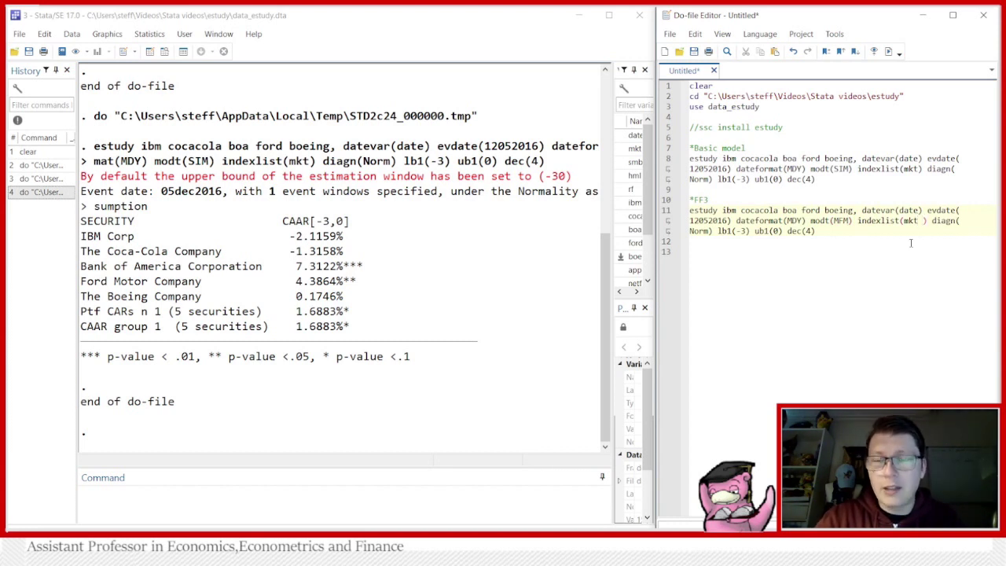
{"action": "type", "text": " smb h"}
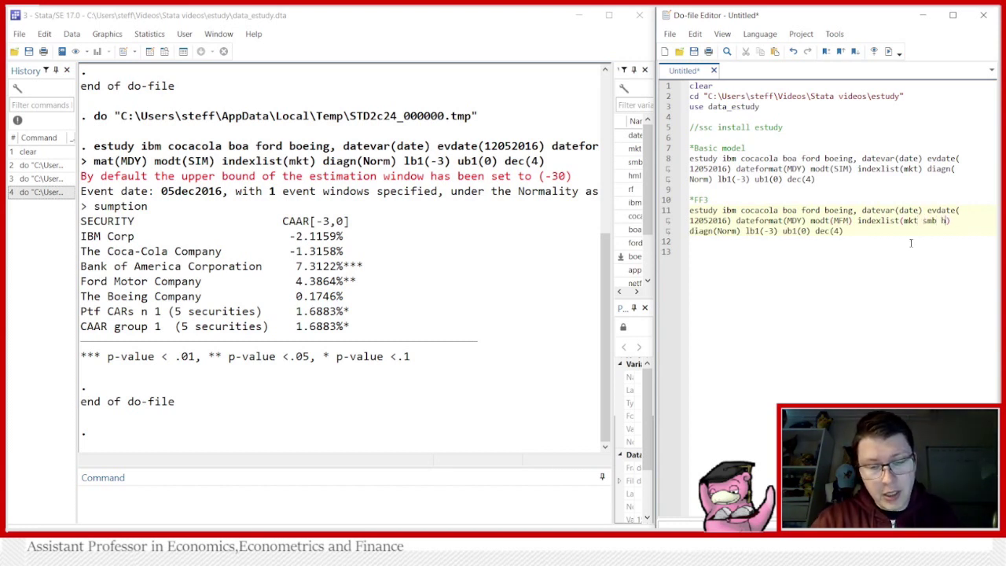
{"action": "type", "text": "ml"}
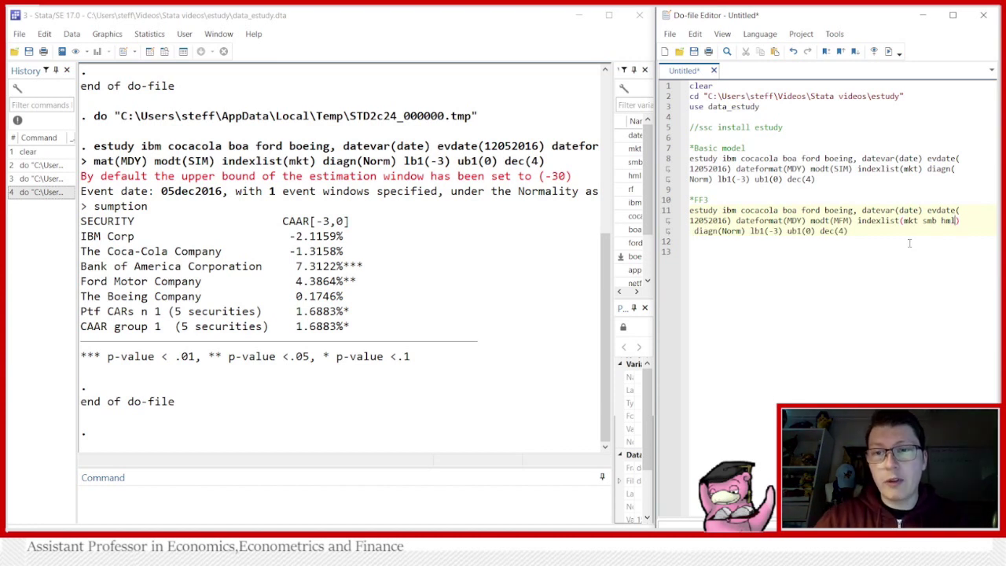
- Execute the FF3 estudy command with indexlist(mkt smb hml) and add blank lines below it
{"action": "left_click_drag", "start_coordinate": [849, 231], "coordinate": [678, 213]}
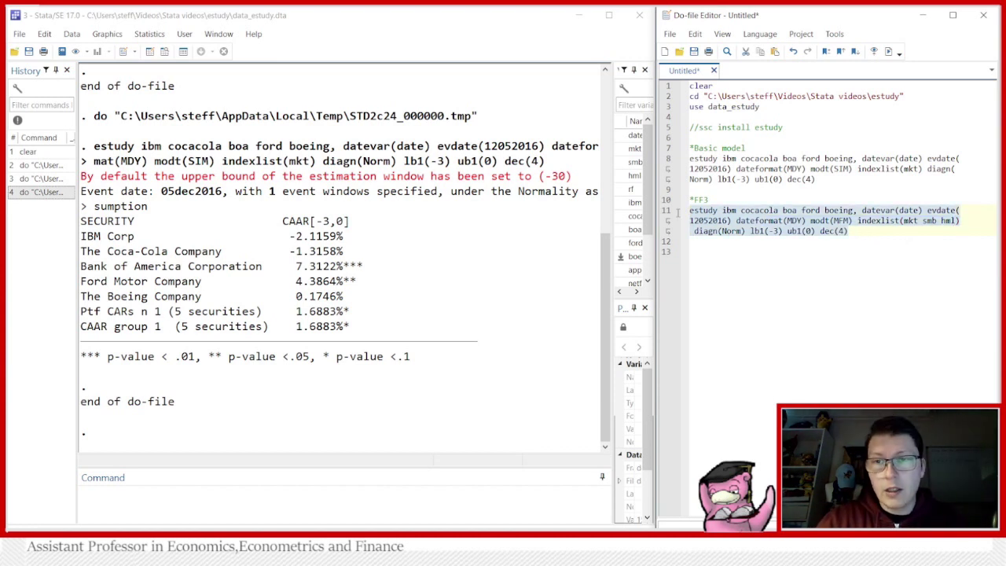
{"action": "left_click", "coordinate": [888, 51]}
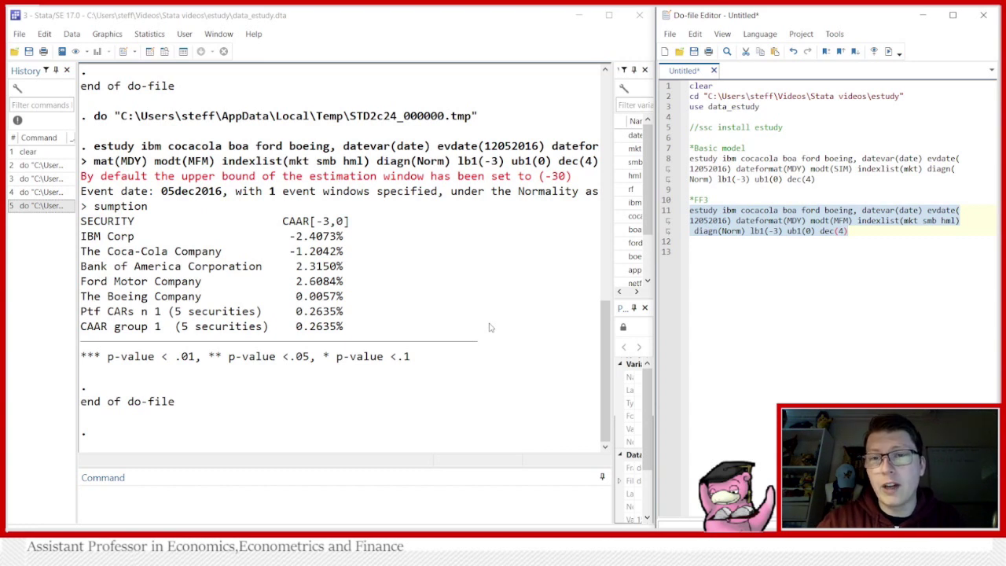
{"action": "left_click", "coordinate": [884, 231]}
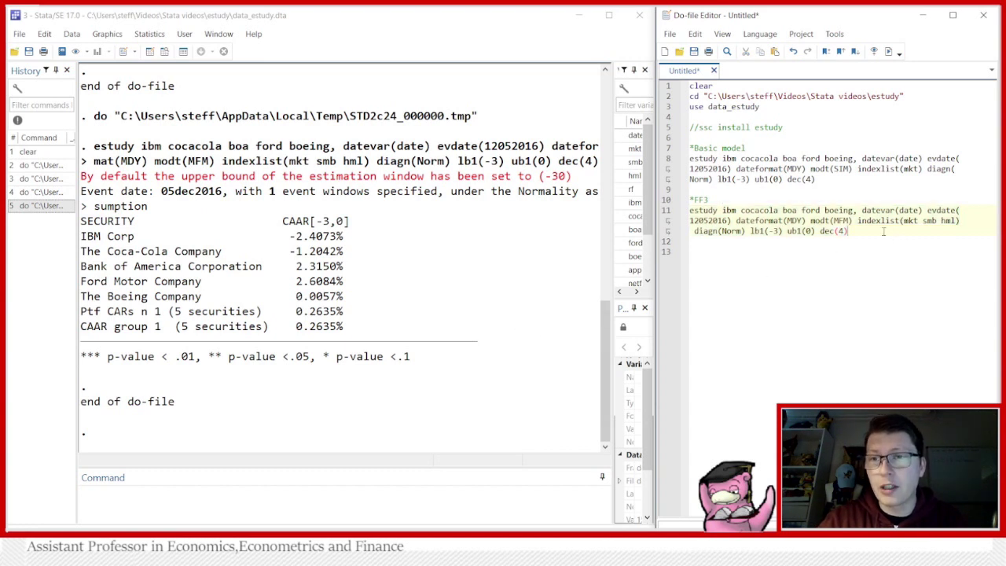
{"action": "key", "text": "Return"}
{"action": "key", "text": "Return"}
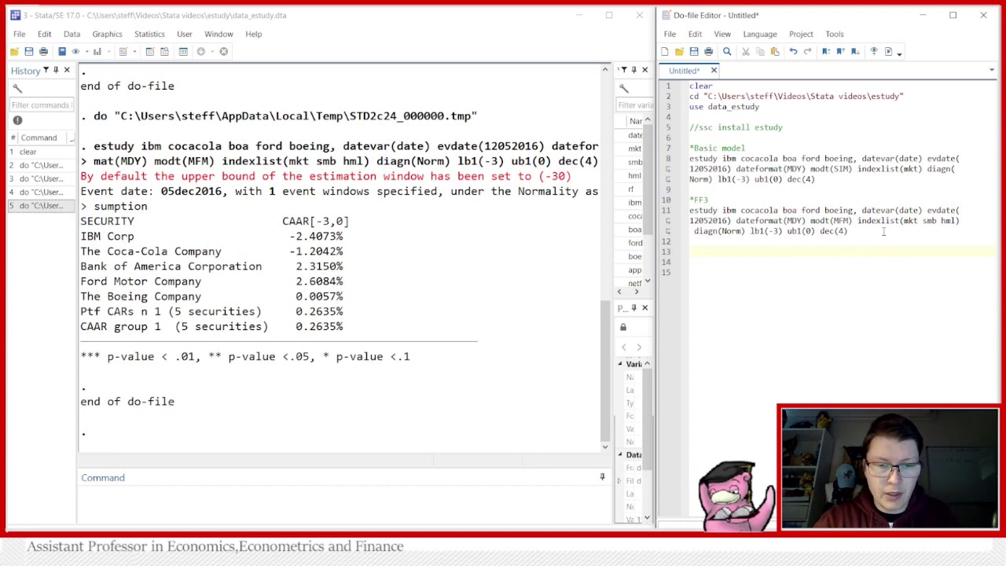
- Add a '*set multiple bounds' comment and paste a copy of the FF3 estudy command beneath it
{"action": "type", "text": "*"}
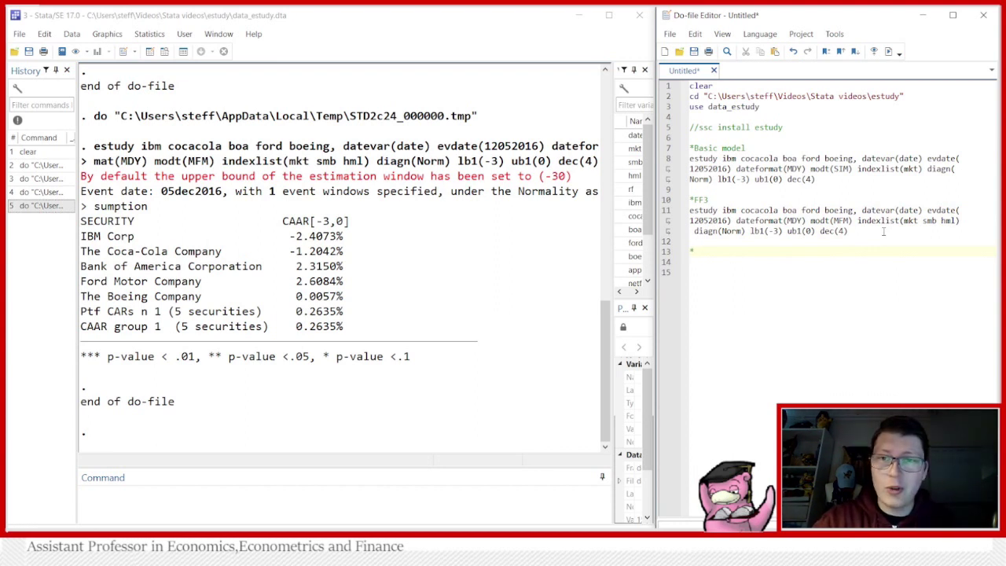
{"action": "type", "text": "s"}
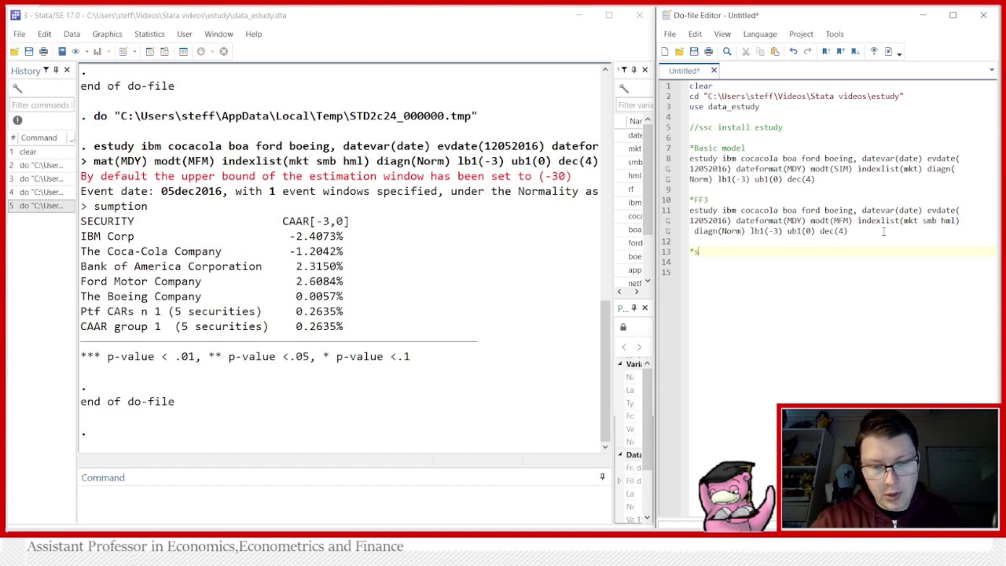
{"action": "type", "text": "et mul"}
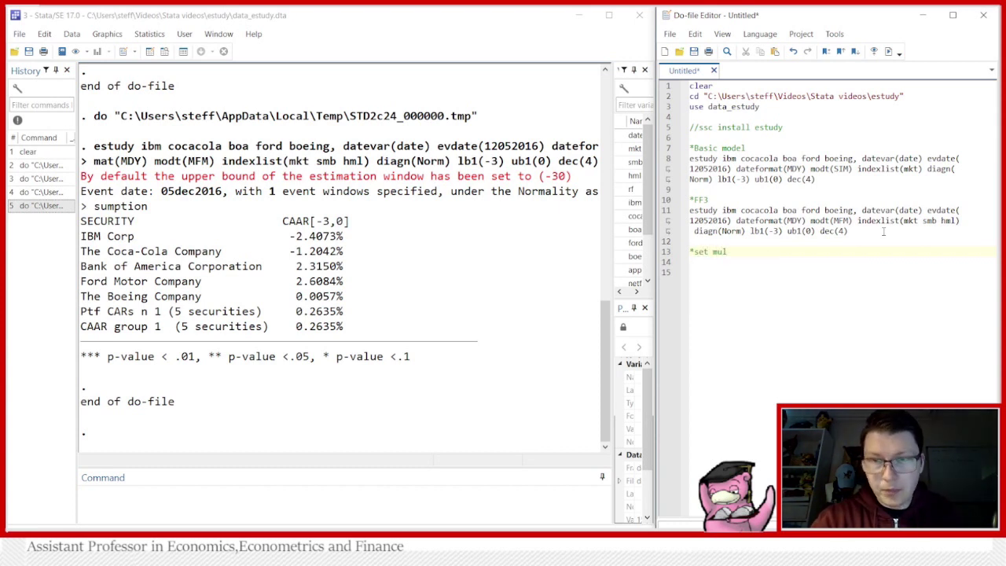
{"action": "type", "text": "tiple bounds"}
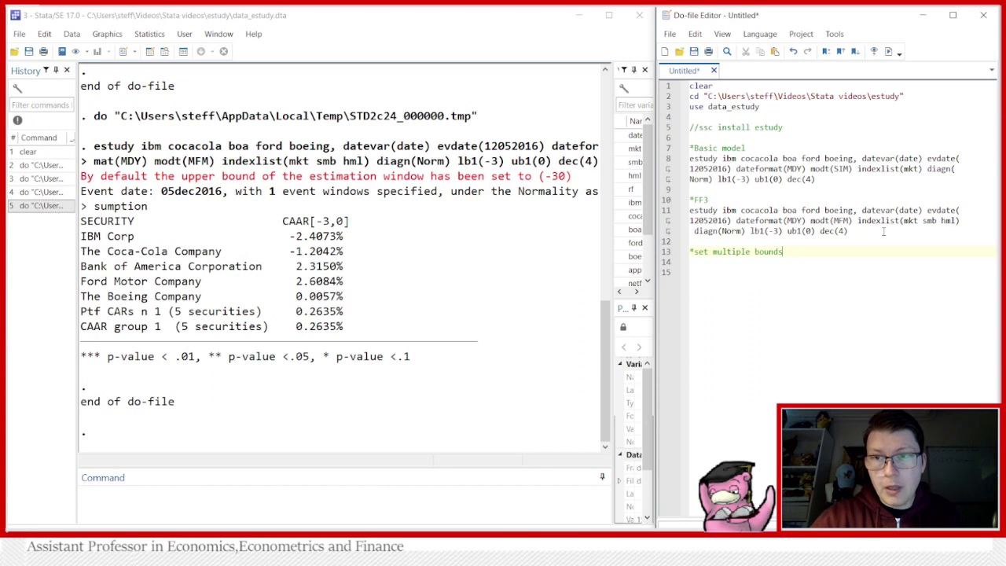
{"action": "left_click_drag", "start_coordinate": [883, 231], "coordinate": [677, 218]}
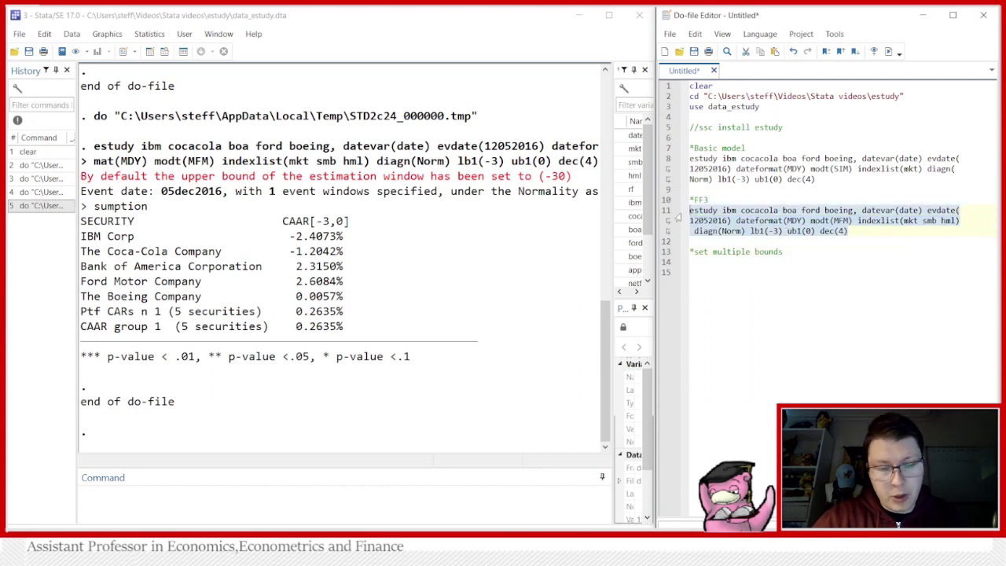
{"action": "key", "text": "ctrl+c"}
{"action": "left_click", "coordinate": [778, 262]}
{"action": "key", "text": "ctrl+v"}
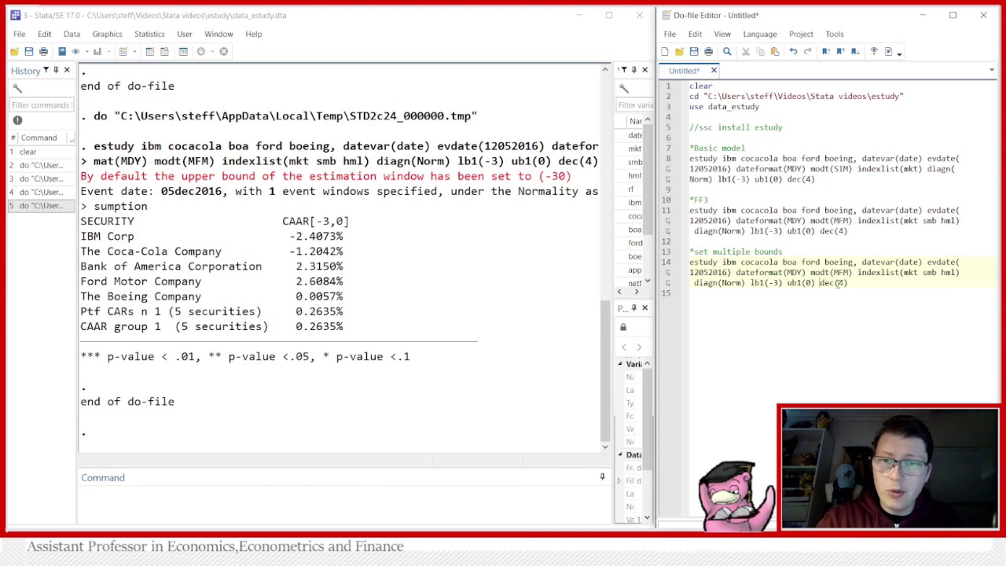
- Extend the copied command with windows lb2(0) ub2(3) and lb3(-3) ub3(3)
{"action": "type", "text": "lb2"}
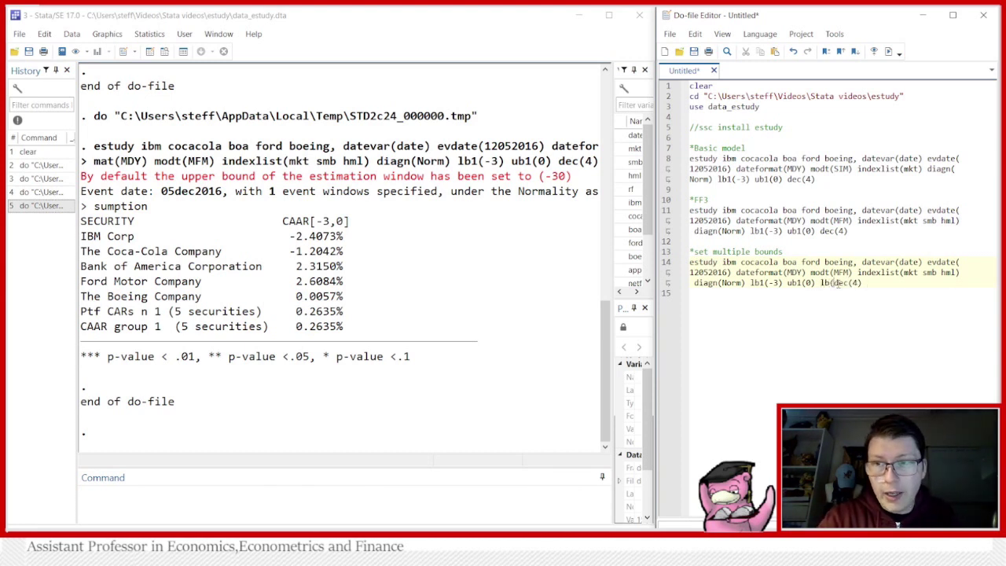
{"action": "type", "text": "("}
{"action": "key", "text": "Delete"}
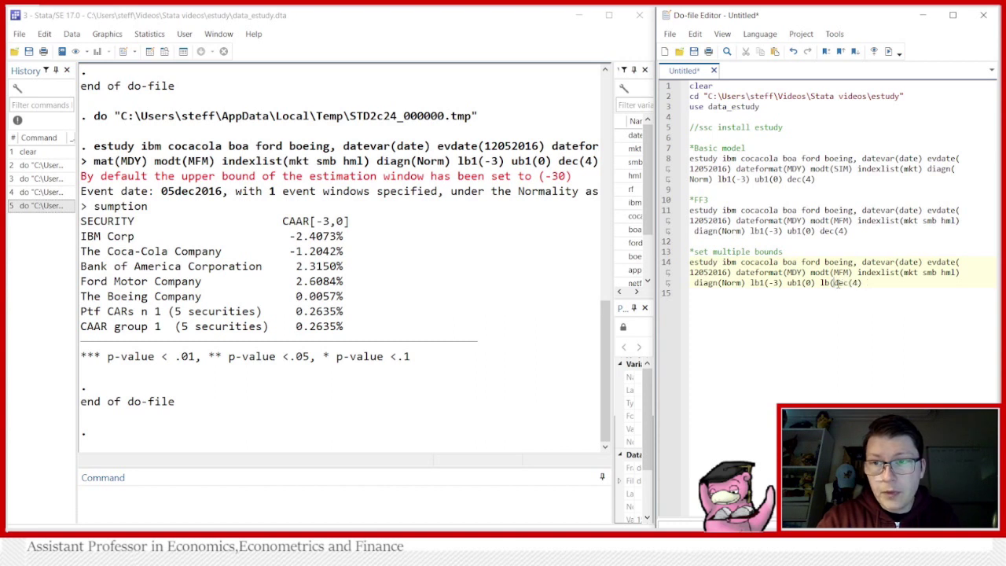
{"action": "type", "text": "2"}
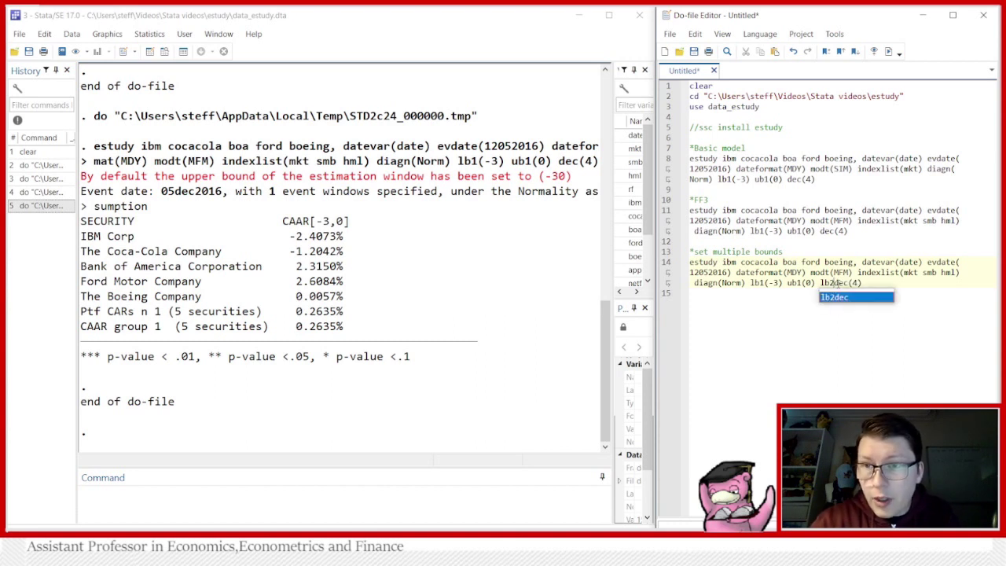
{"action": "type", "text": "() "}
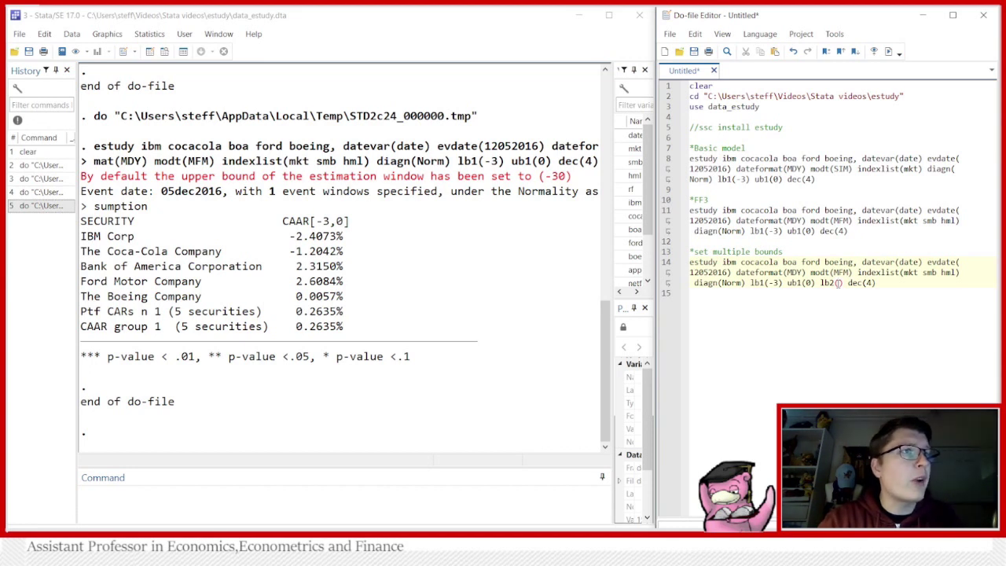
{"action": "type", "text": "0"}
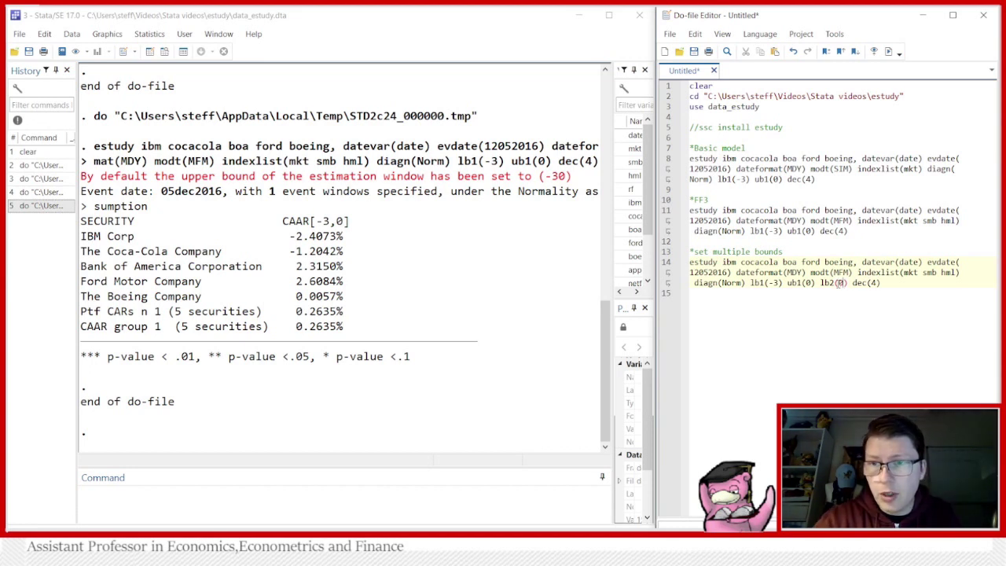
{"action": "key", "text": "Right"}
{"action": "type", "text": "u"}
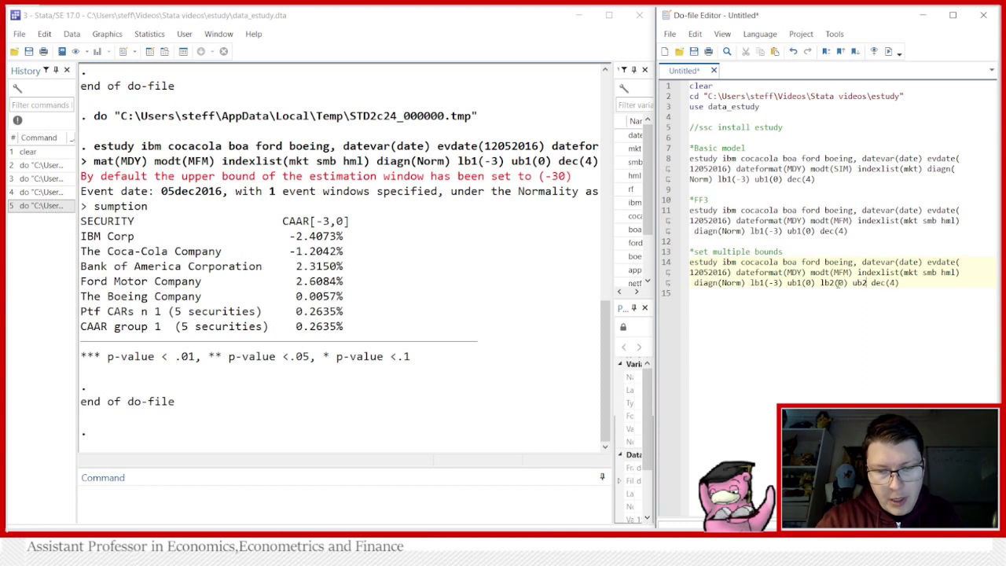
{"action": "type", "text": "()"}
{"action": "key", "text": "Left"}
{"action": "type", "text": "3"}
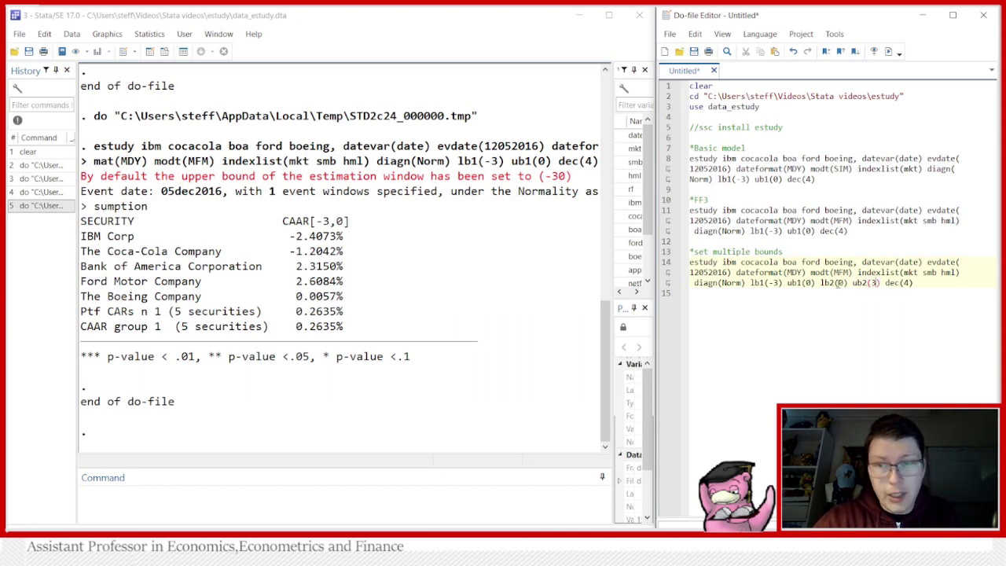
{"action": "left_click", "coordinate": [880, 282]}
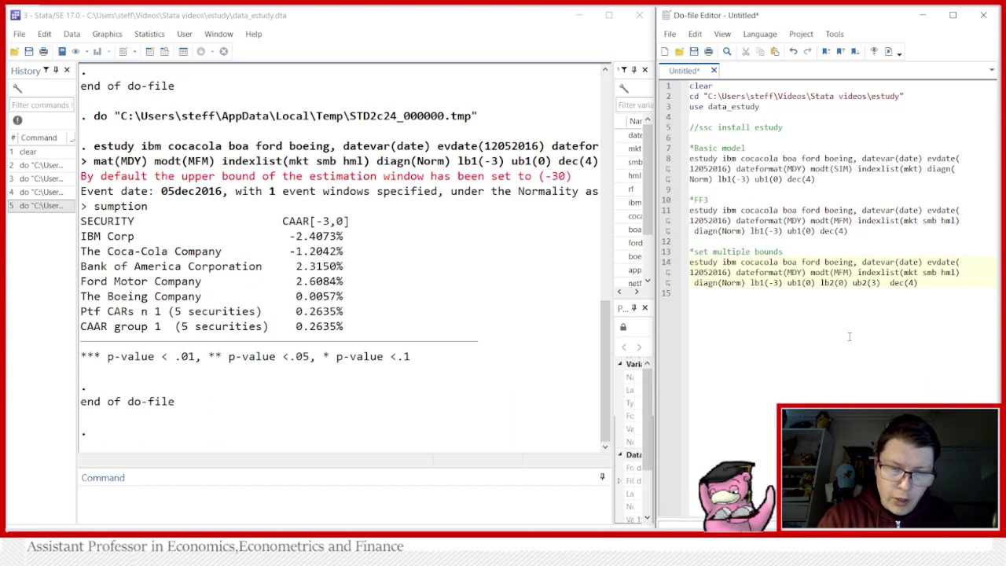
{"action": "type", "text": "lb3"}
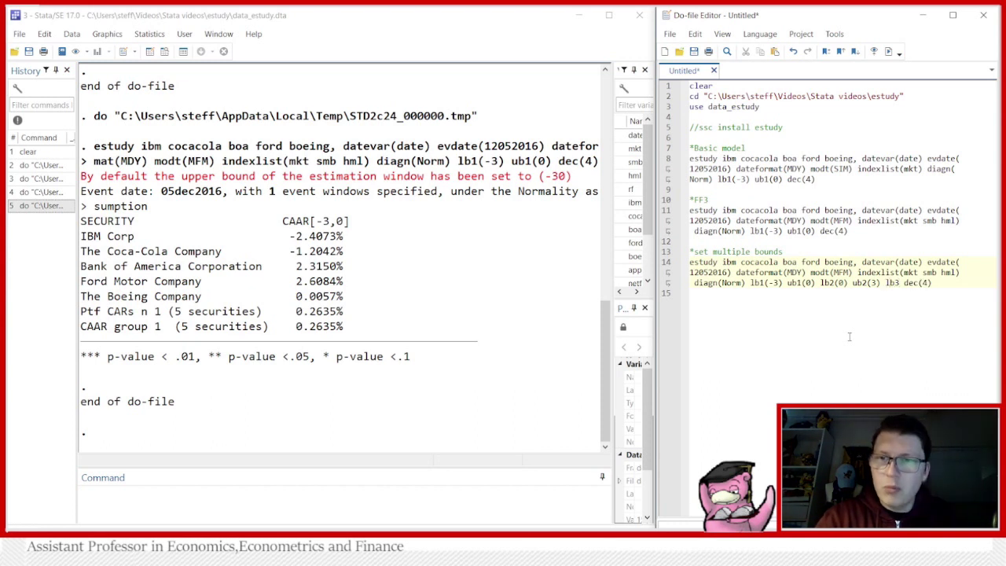
{"action": "type", "text": "()-3) "}
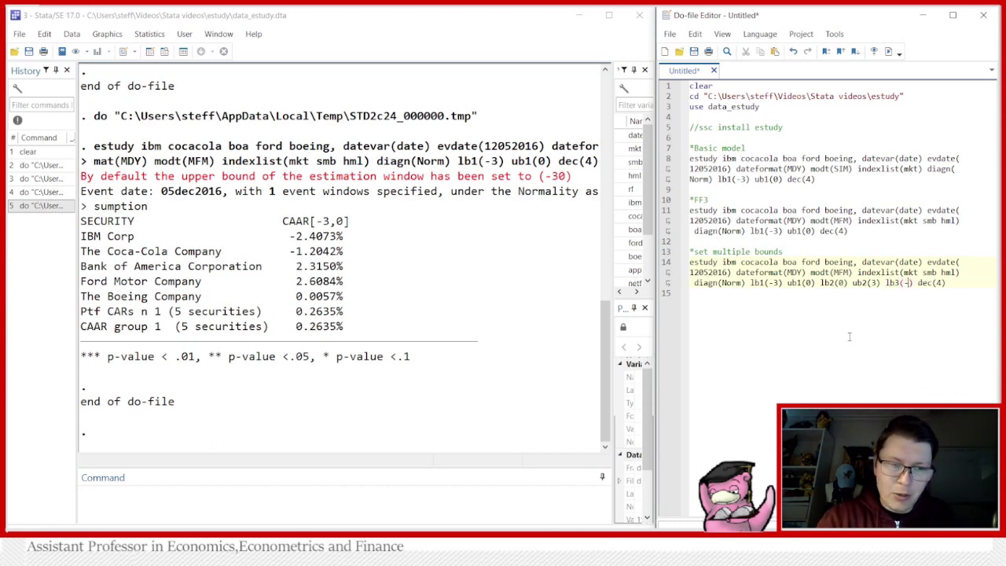
{"action": "type", "text": "ub3()"}
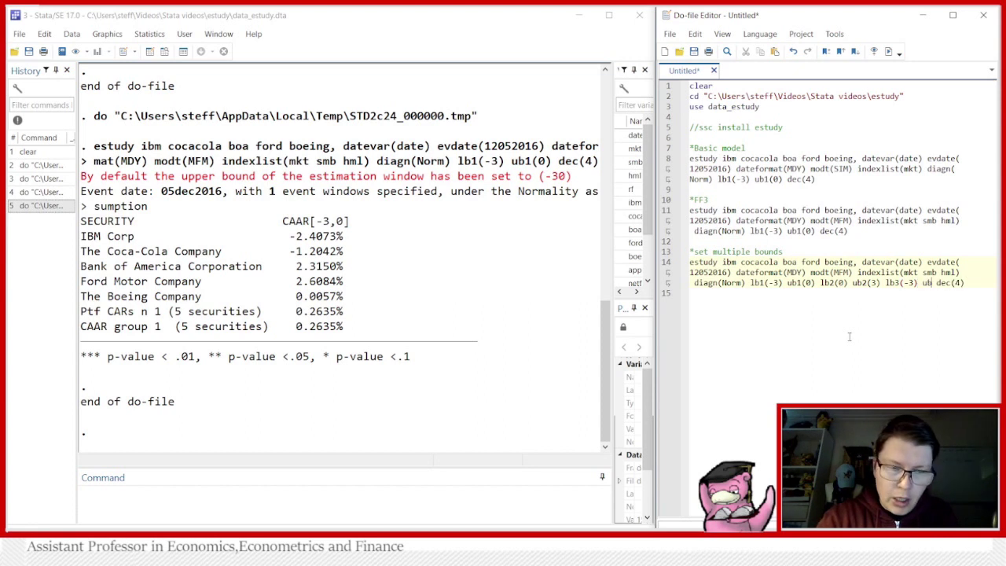
{"action": "type", "text": "3(3)"}
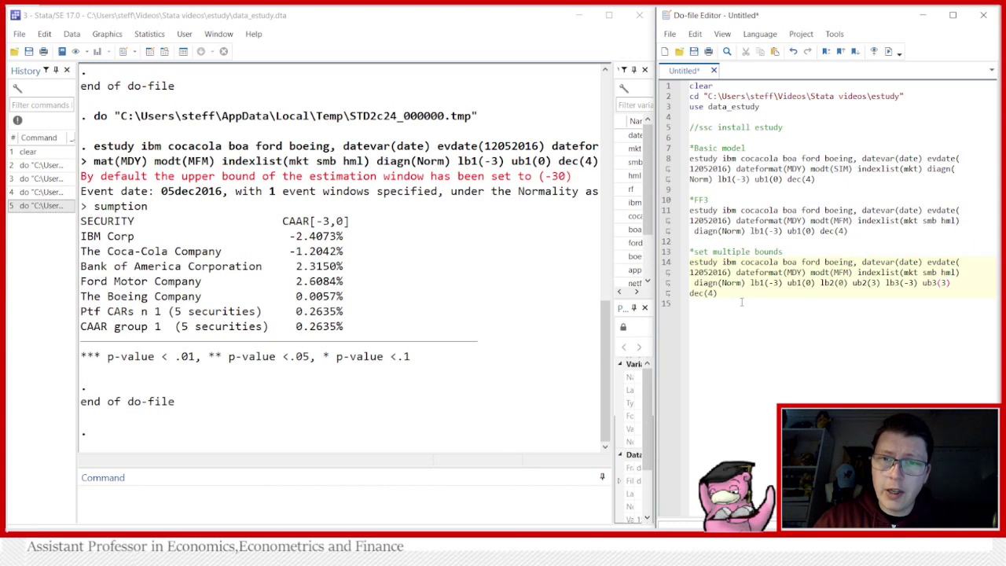
- Execute the three-window estudy command on line 14 and add blank lines after it
{"action": "left_click_drag", "start_coordinate": [721, 294], "coordinate": [669, 263]}
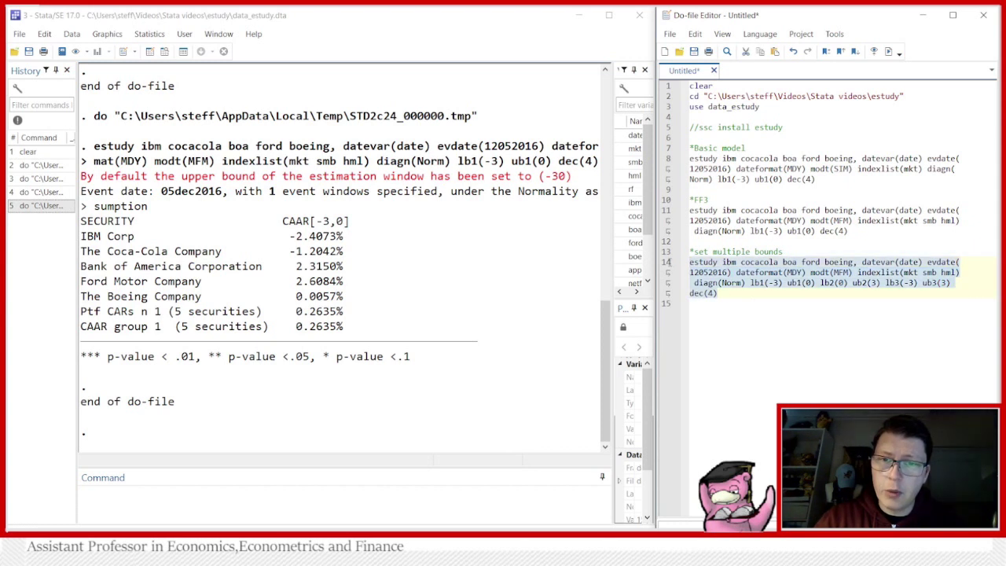
{"action": "left_click", "coordinate": [889, 51]}
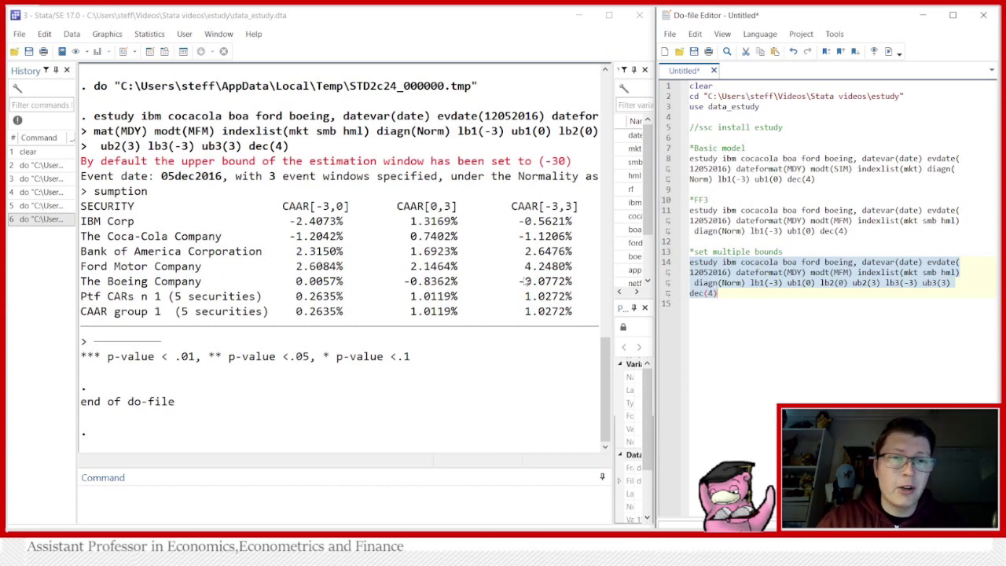
{"action": "left_click", "coordinate": [736, 296]}
{"action": "key", "text": "Return"}
{"action": "key", "text": "Return"}
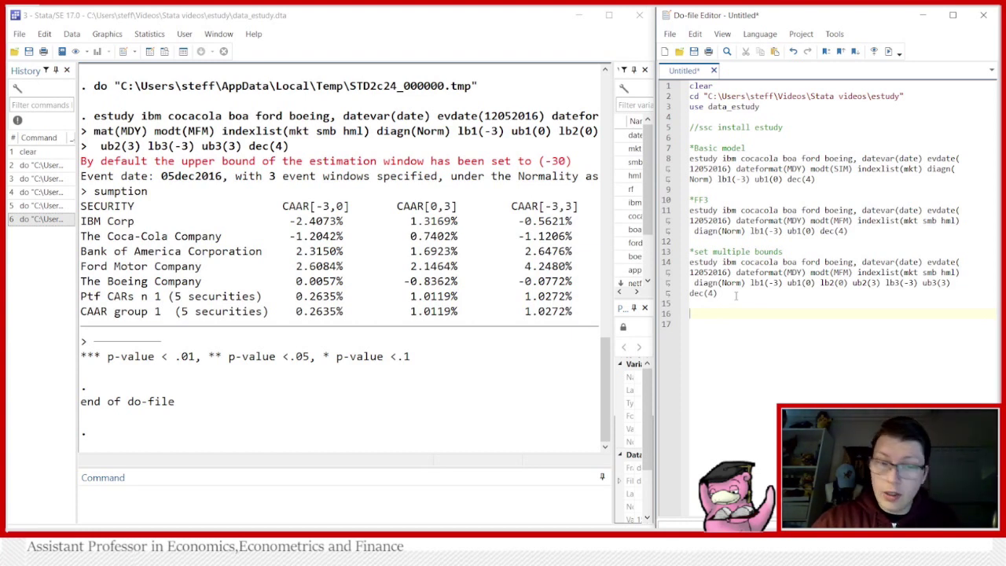
- Write a '*multiple variables' comment and paste the line-14 estudy command below it
{"action": "type", "text": "*multiple variables"}
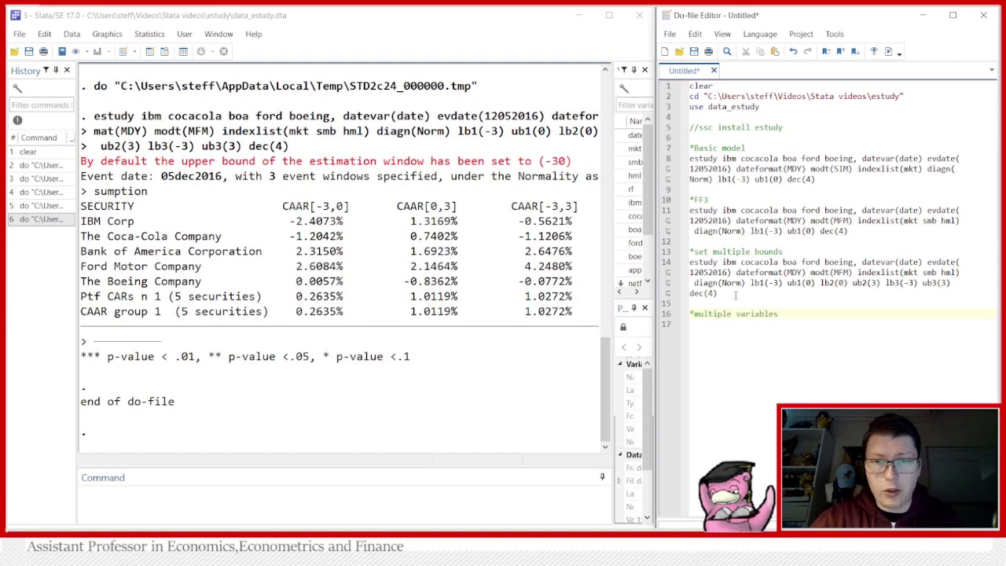
{"action": "left_click_drag", "start_coordinate": [736, 296], "coordinate": [666, 267]}
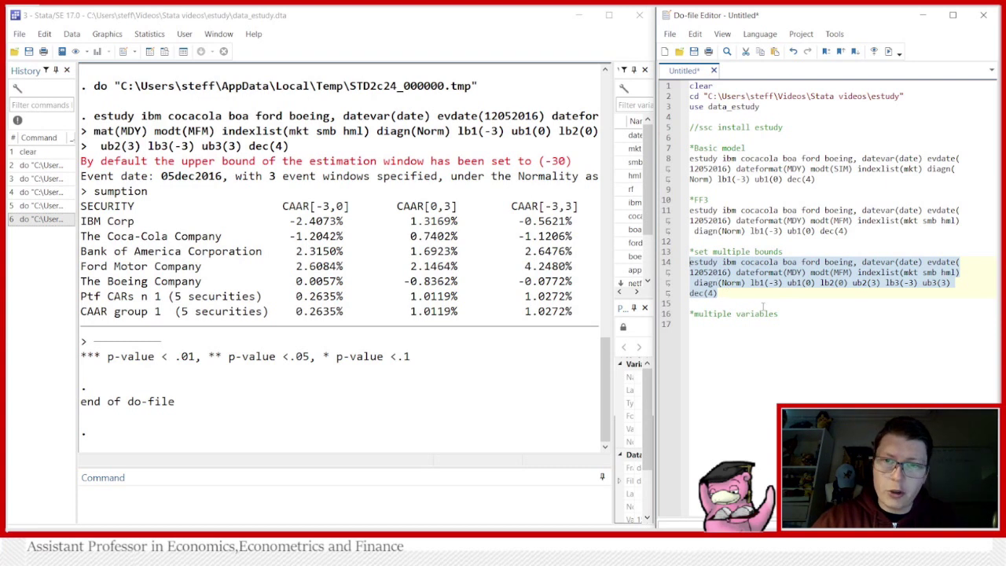
{"action": "left_click", "coordinate": [789, 313]}
{"action": "key", "text": "Return"}
{"action": "key", "text": "ctrl+v"}
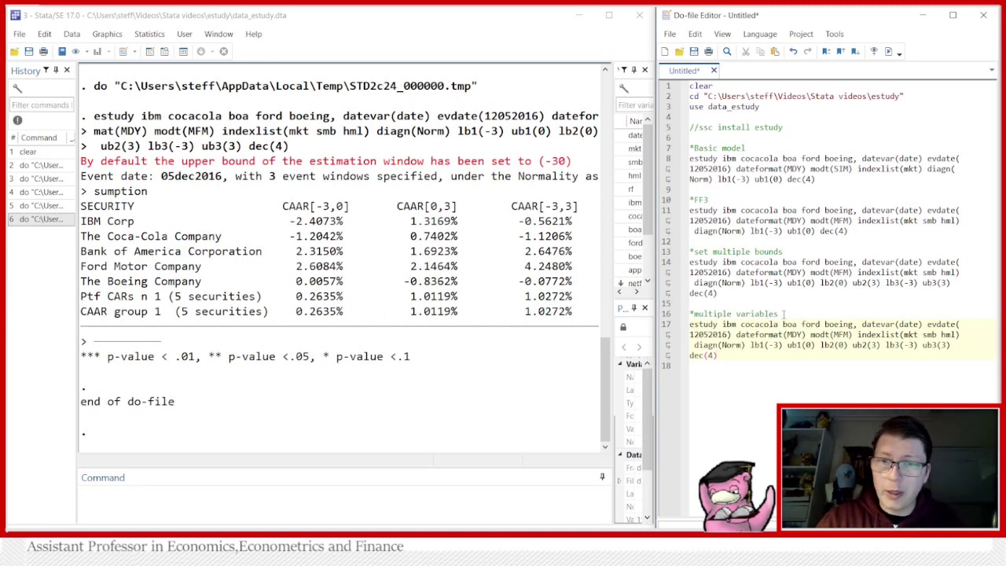
- Insert the second portfolio (apple netflix google facebook) after boeing and select the command
{"action": "left_click", "coordinate": [856, 325]}
{"action": "type", "text": "()"}
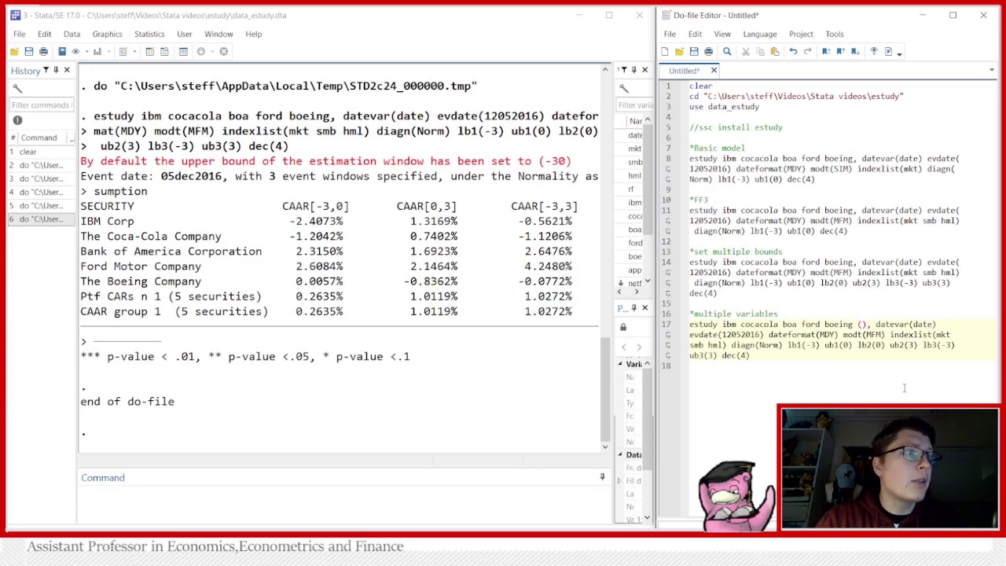
{"action": "type", "text": "appl"}
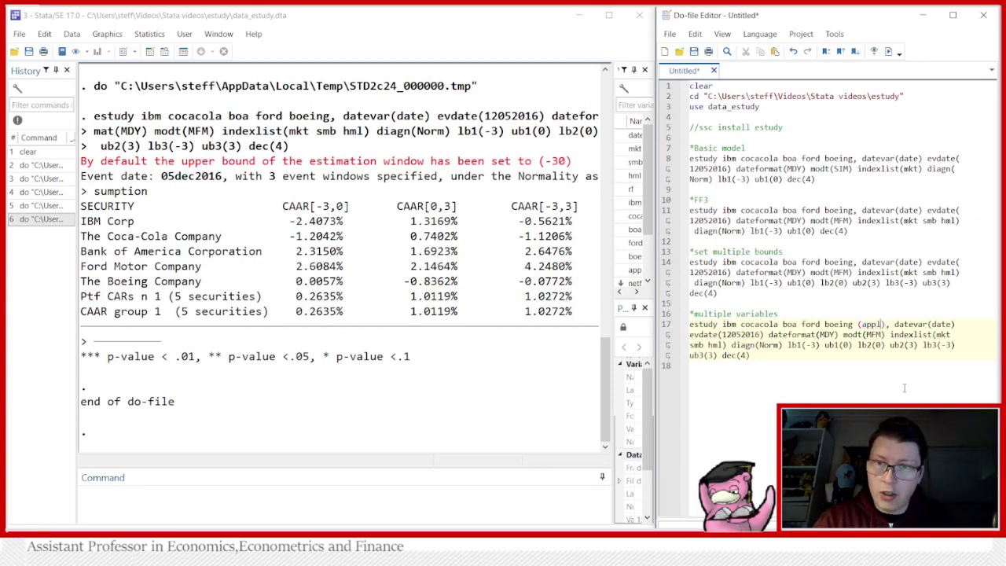
{"action": "type", "text": "e "}
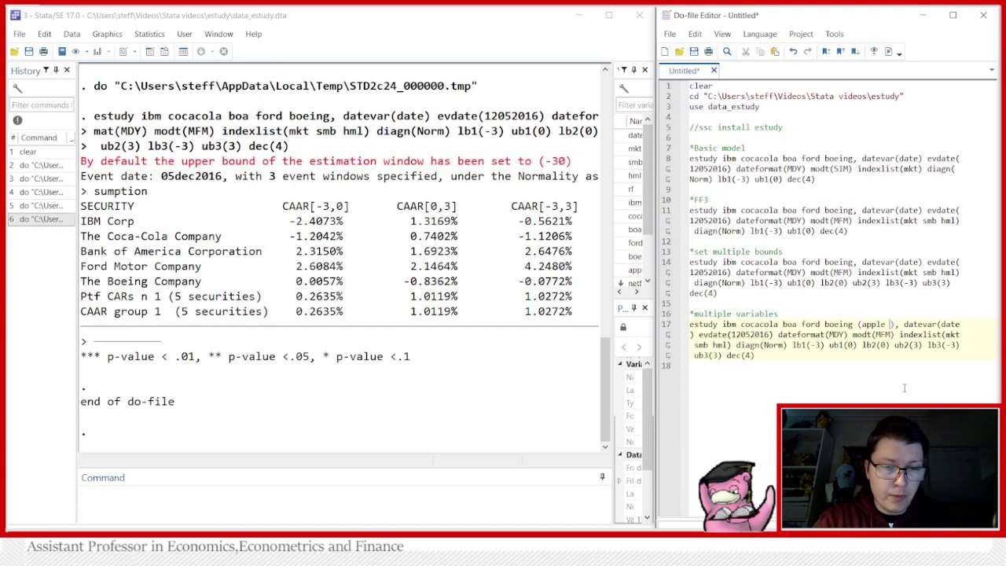
{"action": "type", "text": "netflix "}
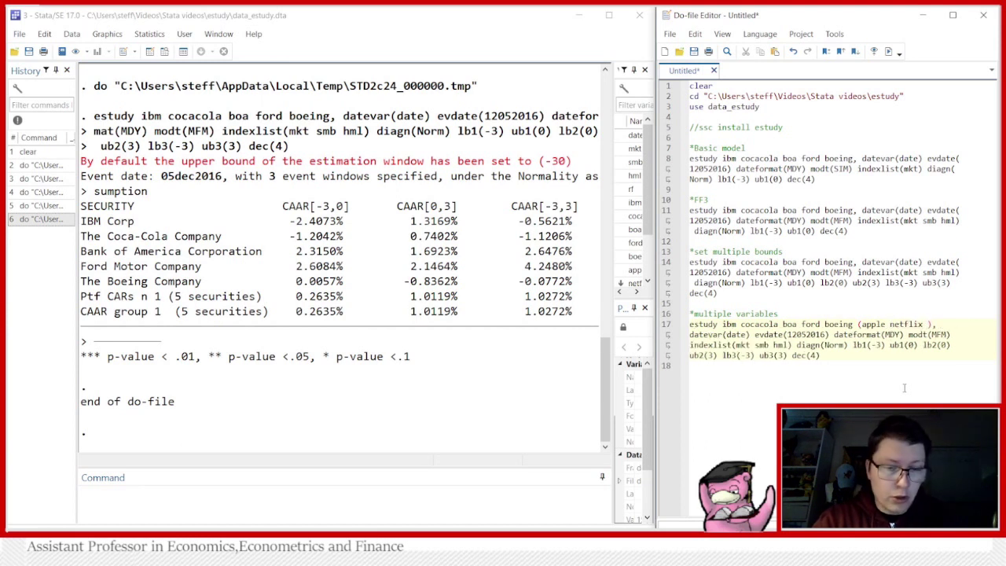
{"action": "type", "text": "google fa"}
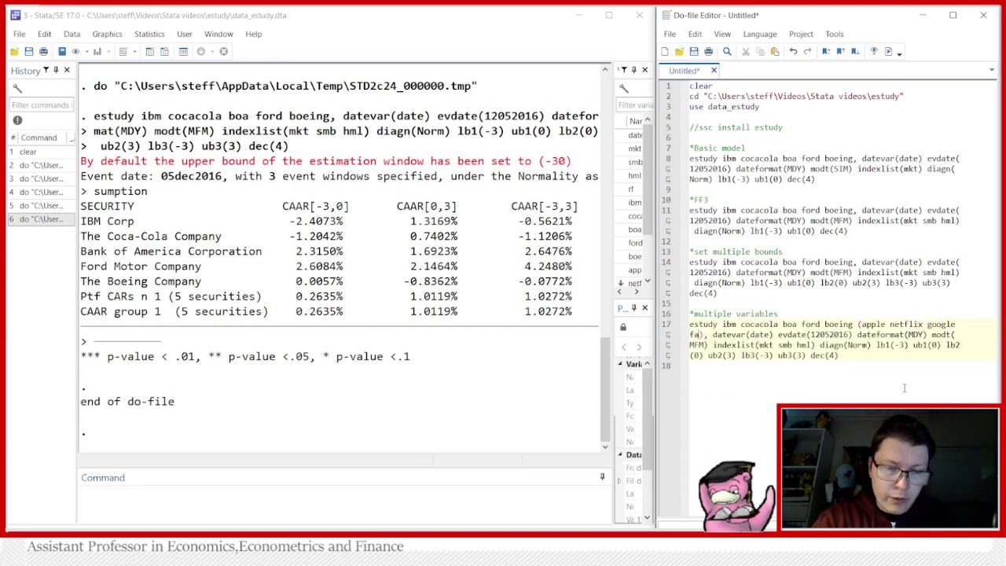
{"action": "type", "text": "cebook"}
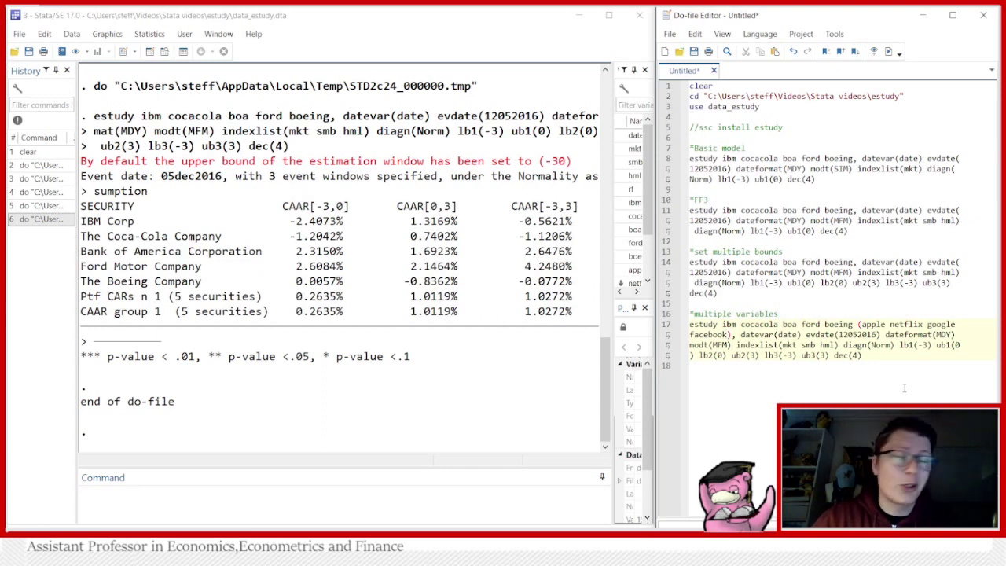
{"action": "left_click_drag", "start_coordinate": [864, 355], "coordinate": [661, 329]}
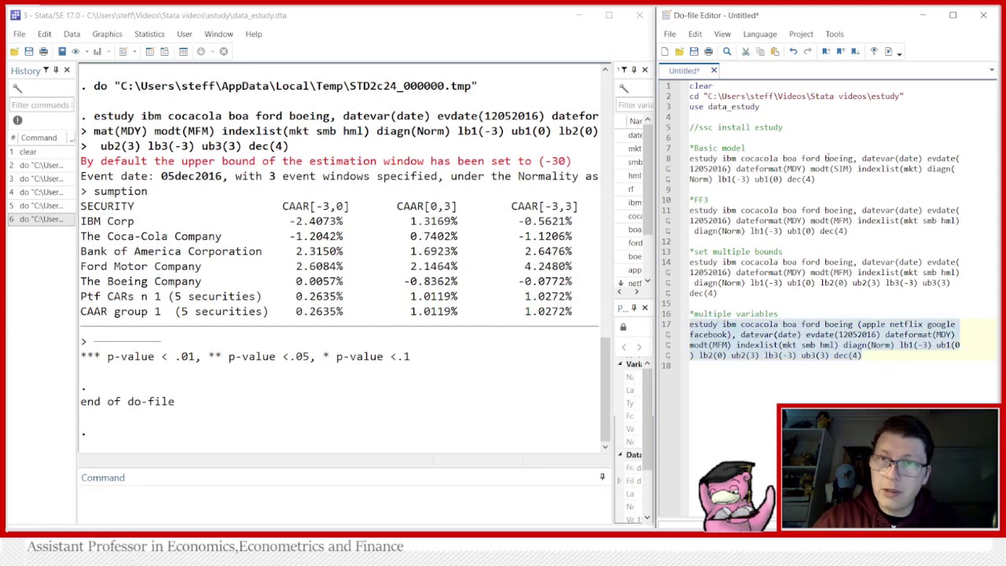
- Execute the two-portfolio command and review the group 2 CAARs of 1.3638%, 0.4036%, 2.1439%
{"action": "left_click", "coordinate": [888, 51]}
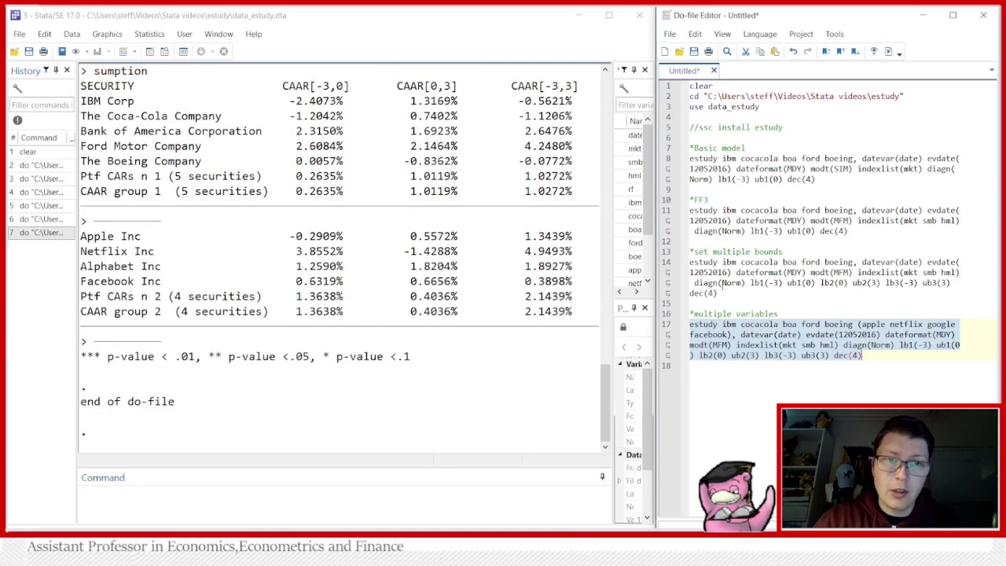
{"action": "scroll", "coordinate": [497, 247], "scroll_direction": "up", "scroll_amount": 4}
{"action": "scroll", "coordinate": [481, 256], "scroll_direction": "down", "scroll_amount": 2}
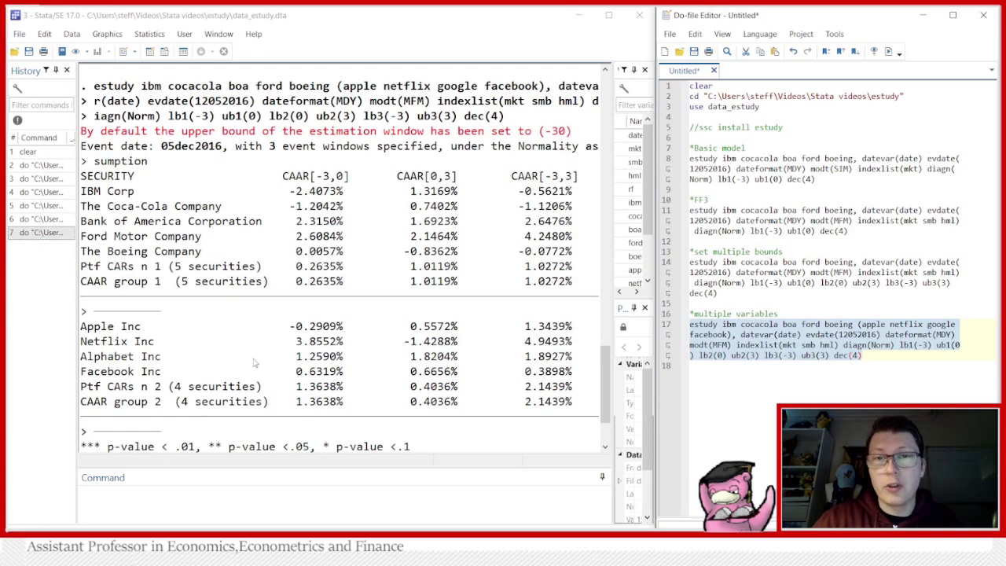
{"action": "left_click", "coordinate": [877, 354]}
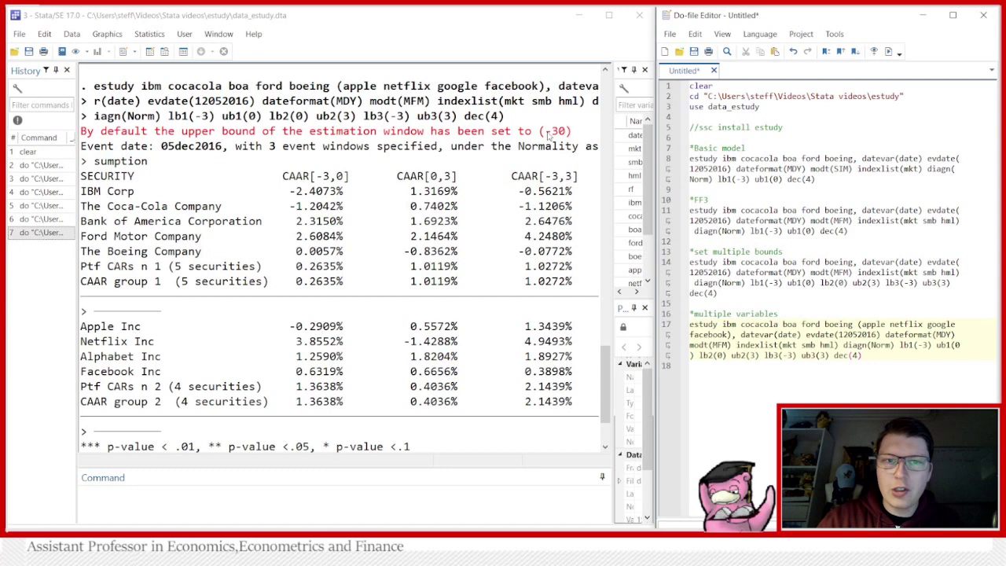
- Copy the two-portfolio estudy command under a new '*set new estimation upper bounds' comment
{"action": "left_click_drag", "start_coordinate": [863, 355], "coordinate": [691, 324]}
{"action": "key", "text": "ctrl+c"}
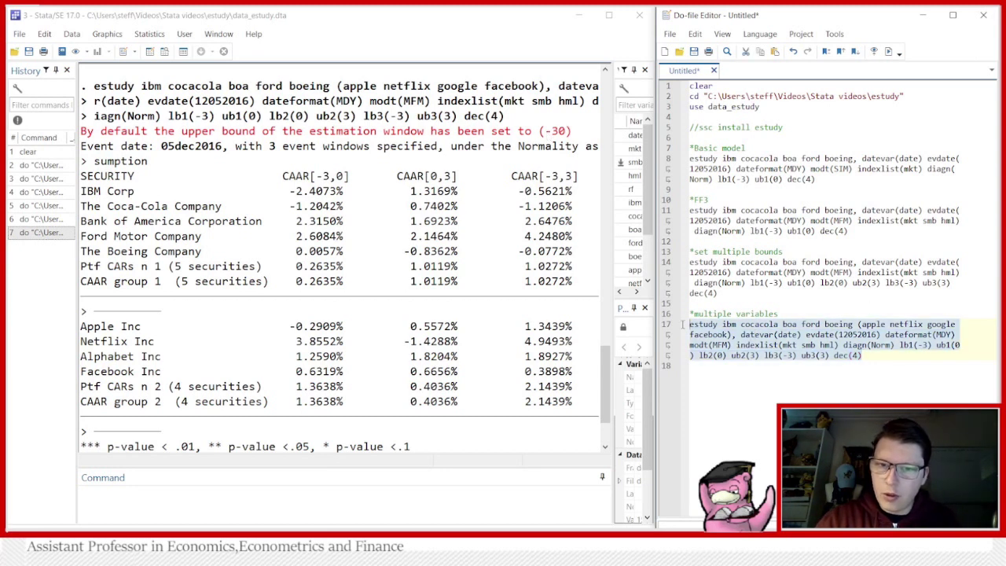
{"action": "left_click", "coordinate": [715, 363]}
{"action": "key", "text": "Return"}
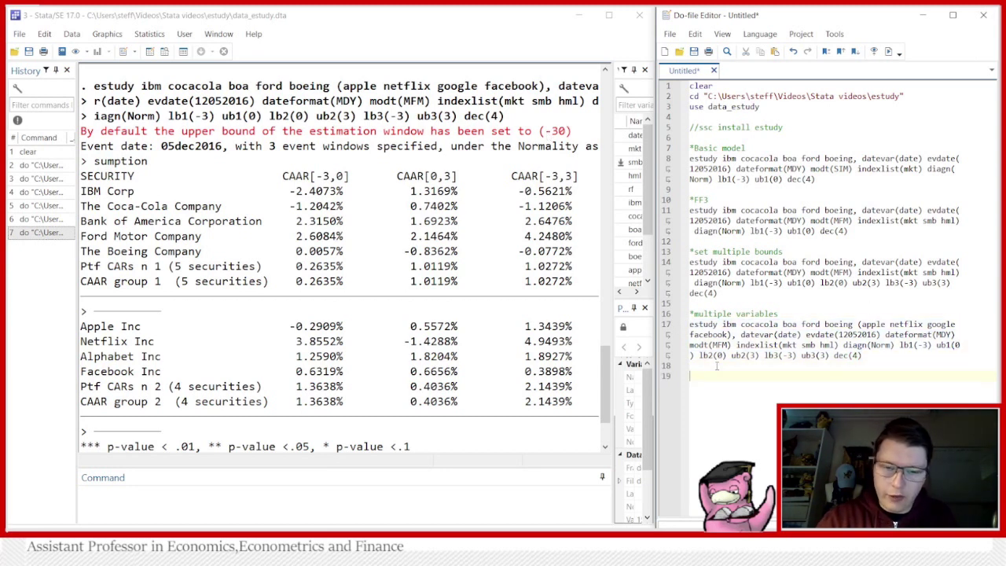
{"action": "type", "text": "*set new"}
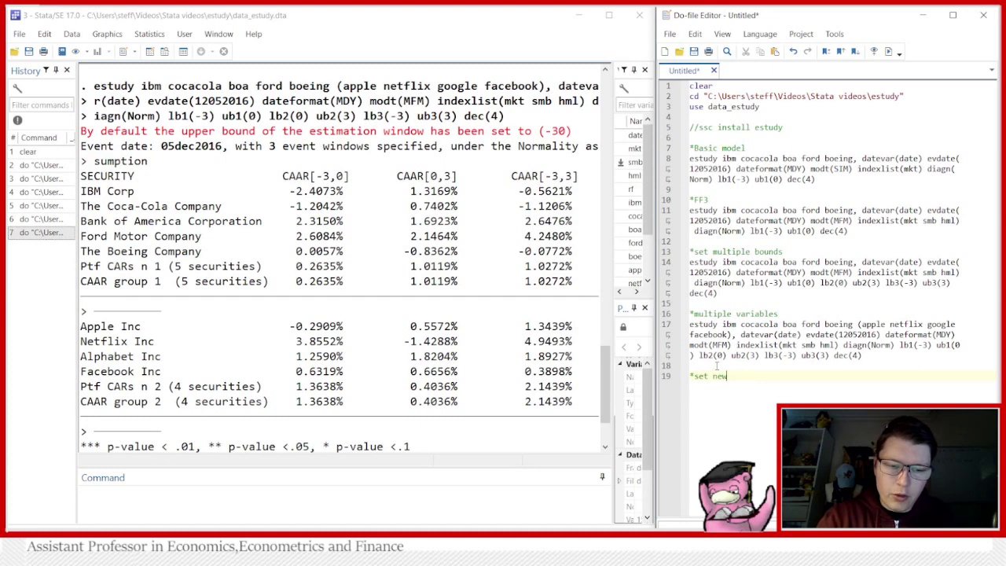
{"action": "type", "text": " estimation upp"}
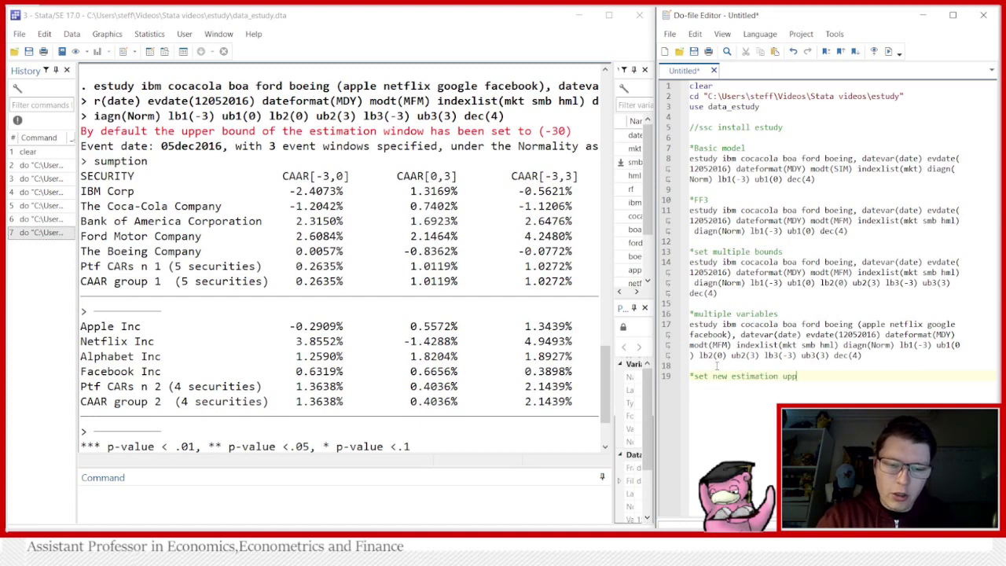
{"action": "type", "text": "er bounds"}
{"action": "key", "text": "Return"}
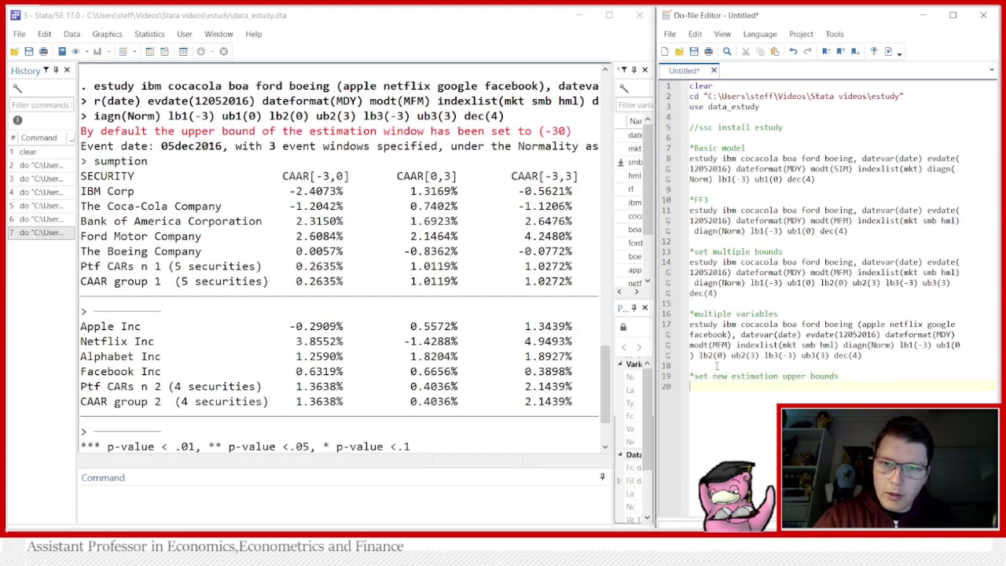
{"action": "key", "text": "ctrl+v"}
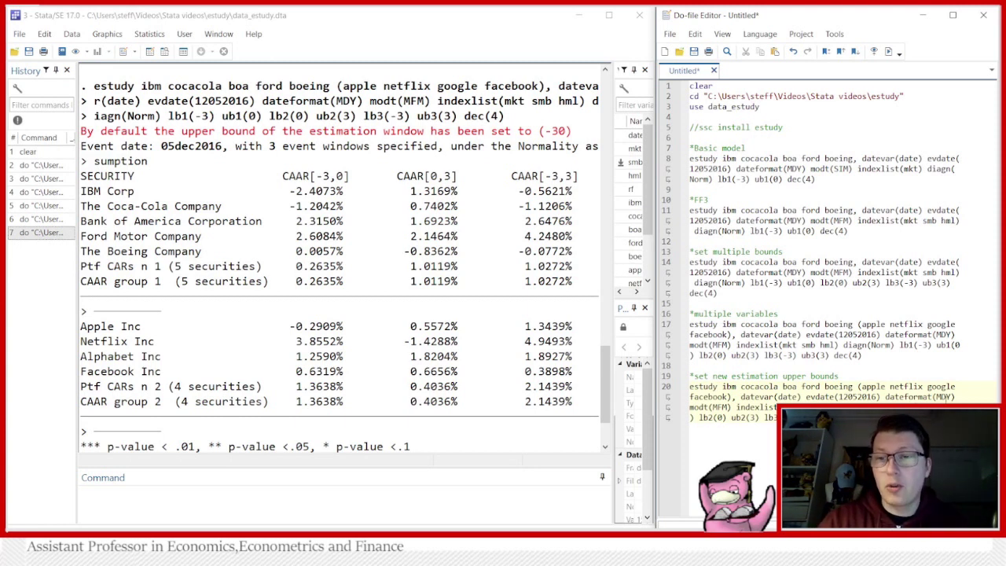
{"action": "left_click_drag", "start_coordinate": [865, 417], "coordinate": [689, 386]}
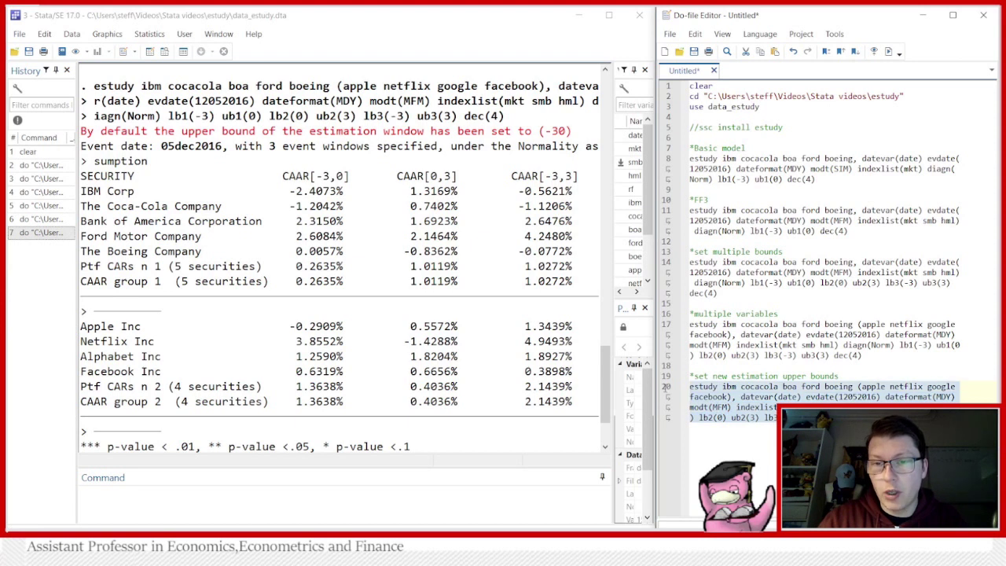
- Execute the eswub(-20) command, review both groups' updated CAARs, then highlight diagn(Norm)
{"action": "left_click", "coordinate": [875, 52]}
{"action": "scroll", "coordinate": [358, 311], "scroll_direction": "up", "scroll_amount": 3}
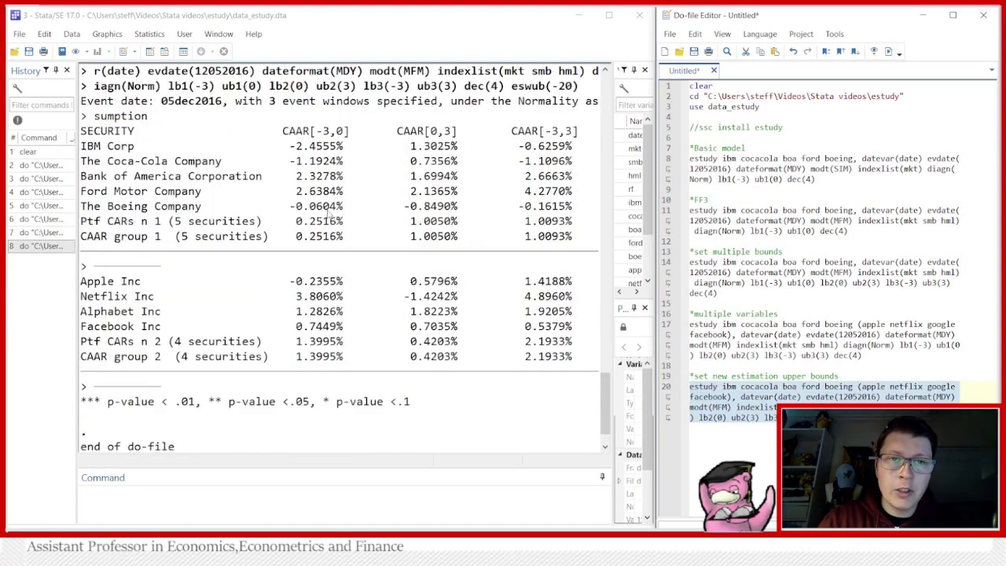
{"action": "scroll", "coordinate": [358, 157], "scroll_direction": "down", "scroll_amount": 1}
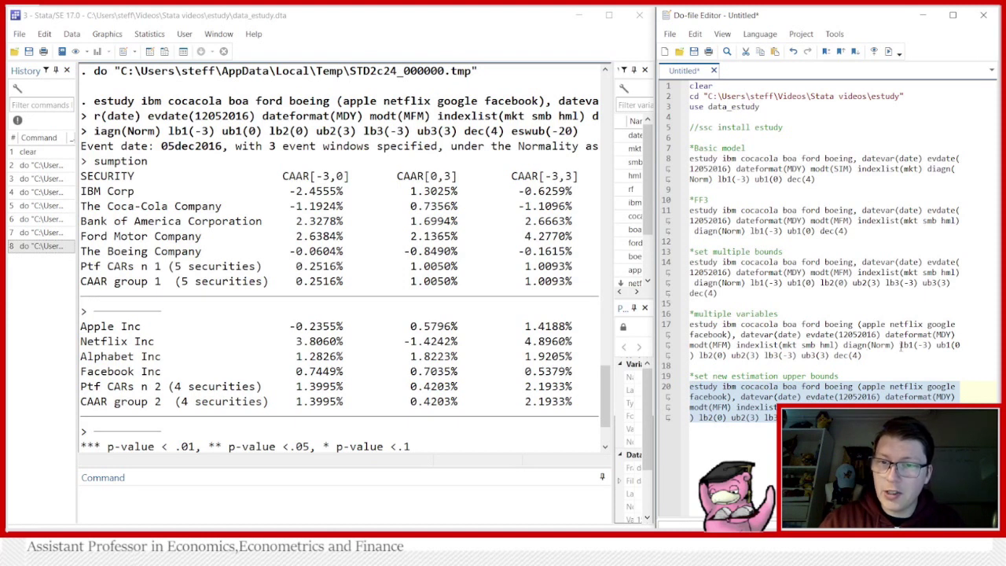
{"action": "left_click_drag", "start_coordinate": [891, 344], "coordinate": [845, 344]}
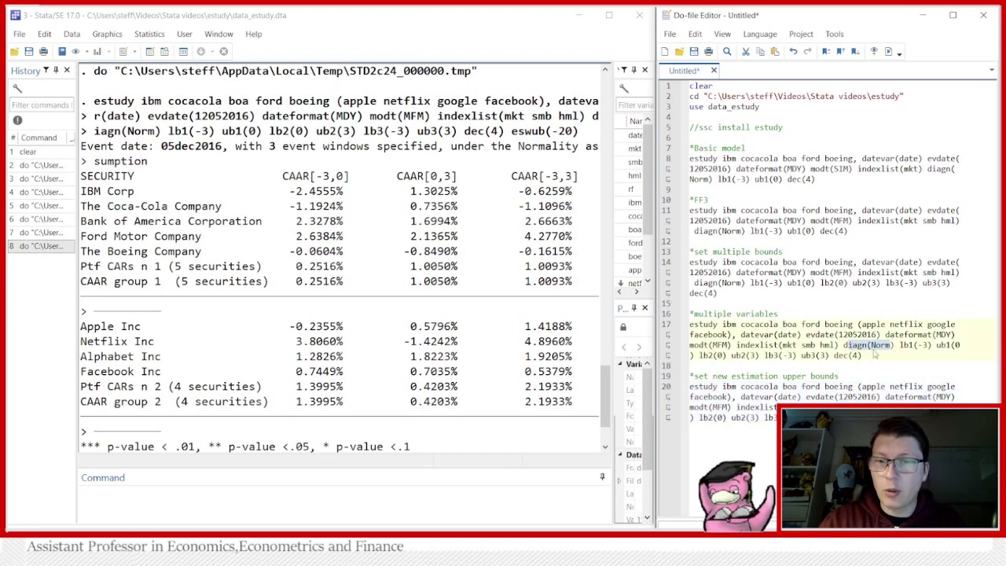